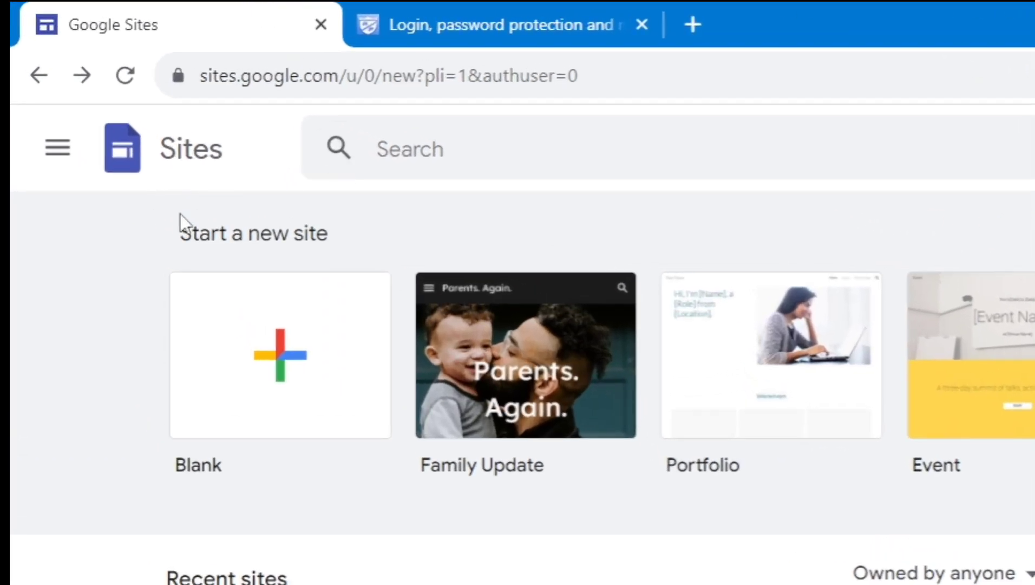
Clear a stray text selection on the Google Sites start page
{"action": "left_click_drag", "start_coordinate": [181, 233], "coordinate": [331, 220]}
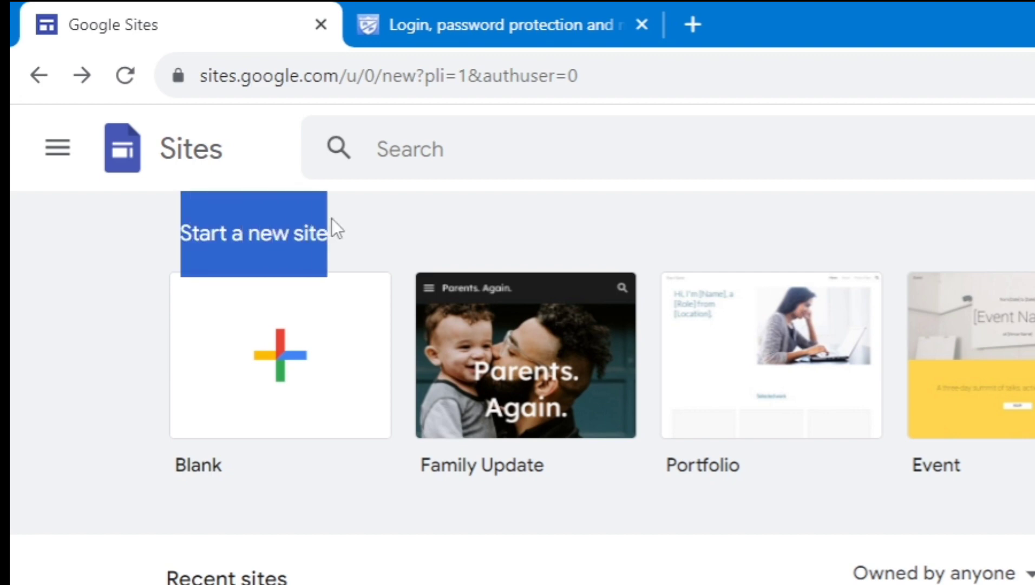
{"action": "left_click", "coordinate": [371, 226]}
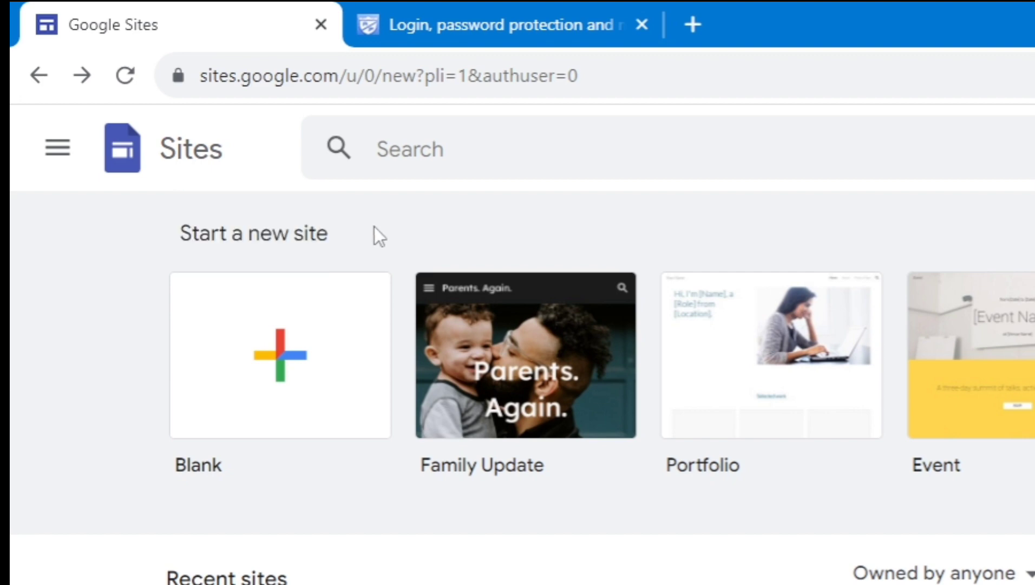
Create a blank site and show its Pages list, which holds only Home
{"action": "left_click", "coordinate": [280, 357]}
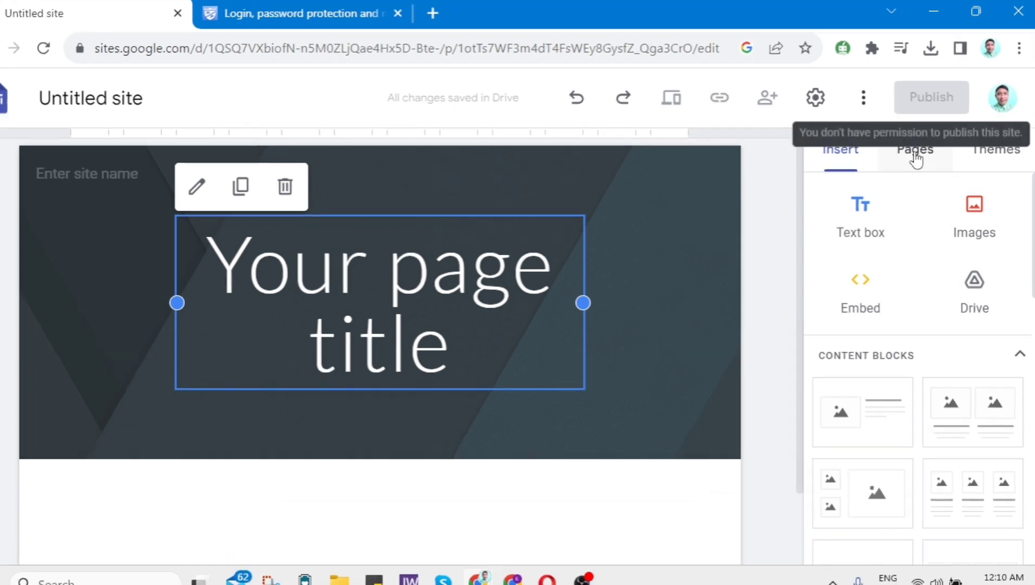
{"action": "left_click", "coordinate": [915, 155]}
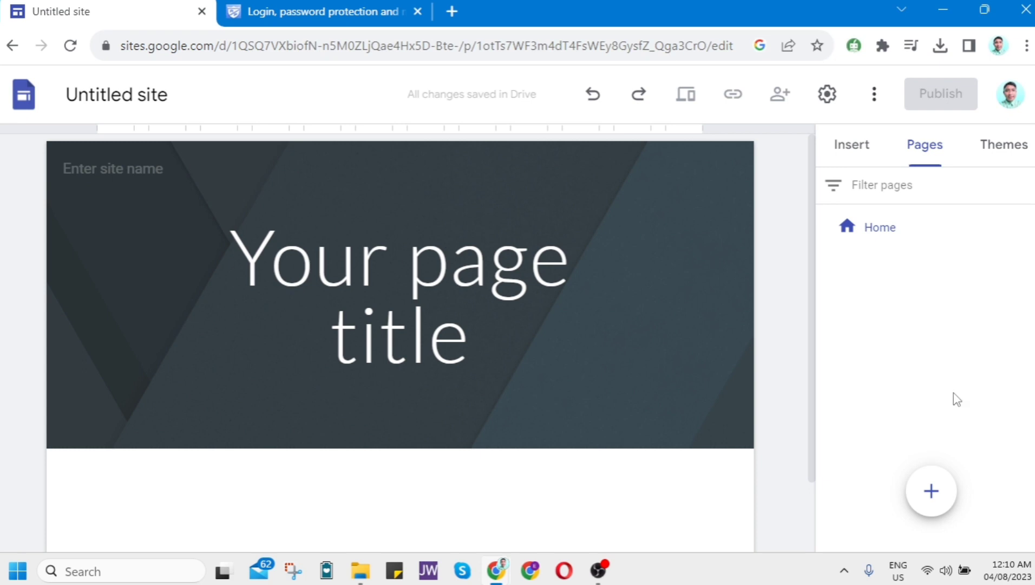
Add a new page named 'Members' to the site
{"action": "left_click", "coordinate": [934, 498]}
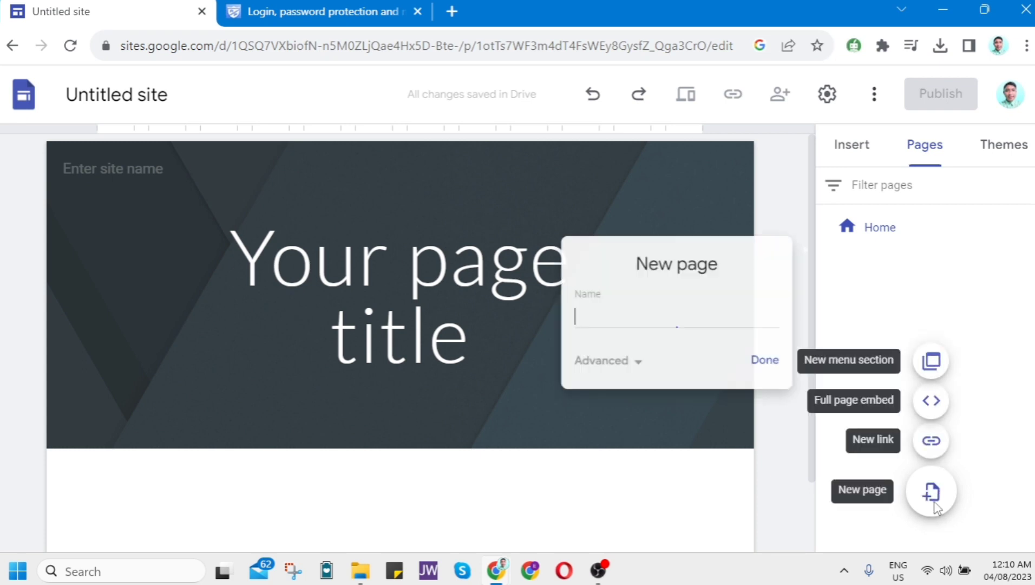
{"action": "type", "text": "M"}
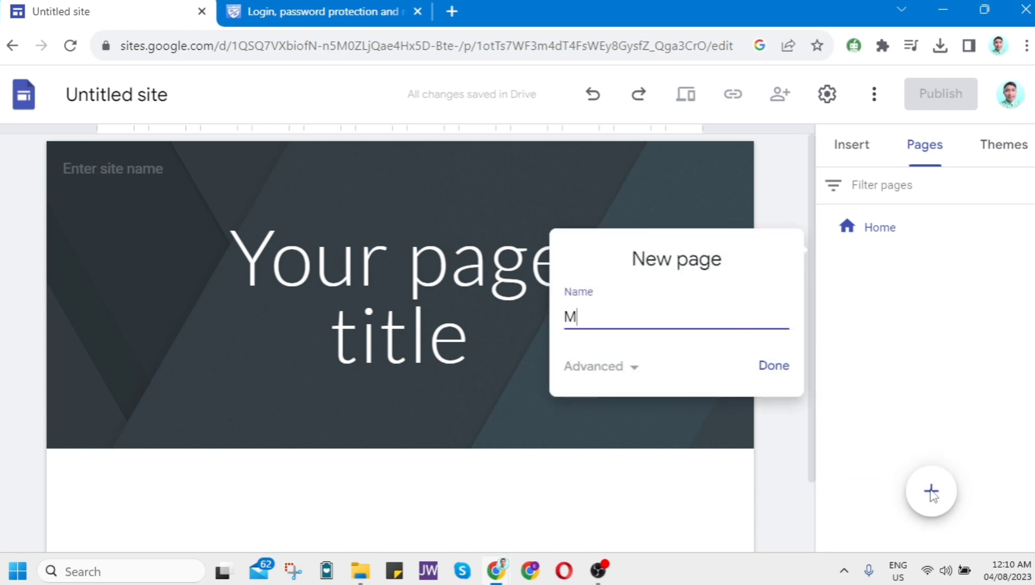
{"action": "type", "text": "embers"}
{"action": "left_click", "coordinate": [772, 368]}
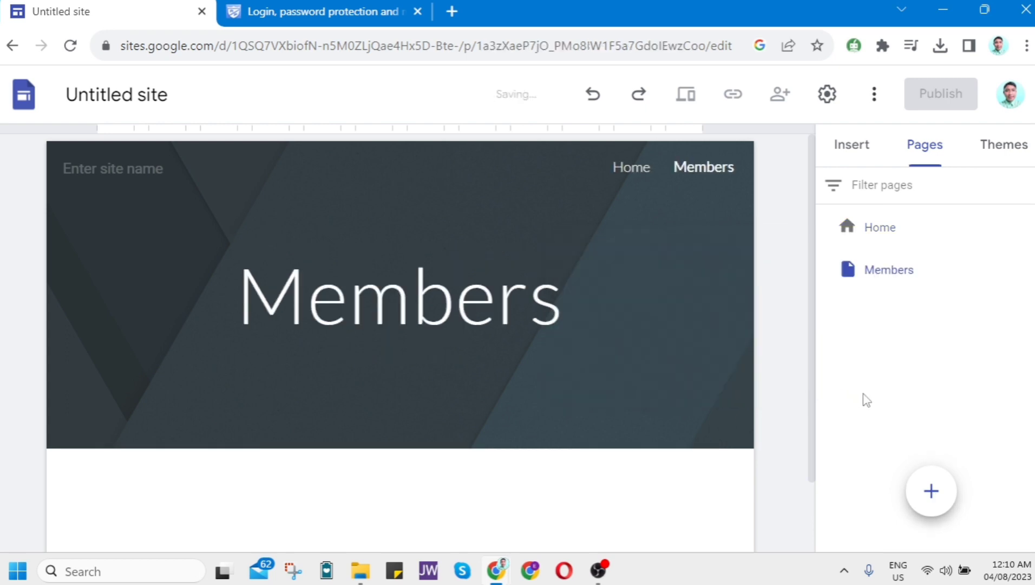
Switch between Home and Members, dismissing an image error, and end on Members
{"action": "left_click", "coordinate": [892, 238]}
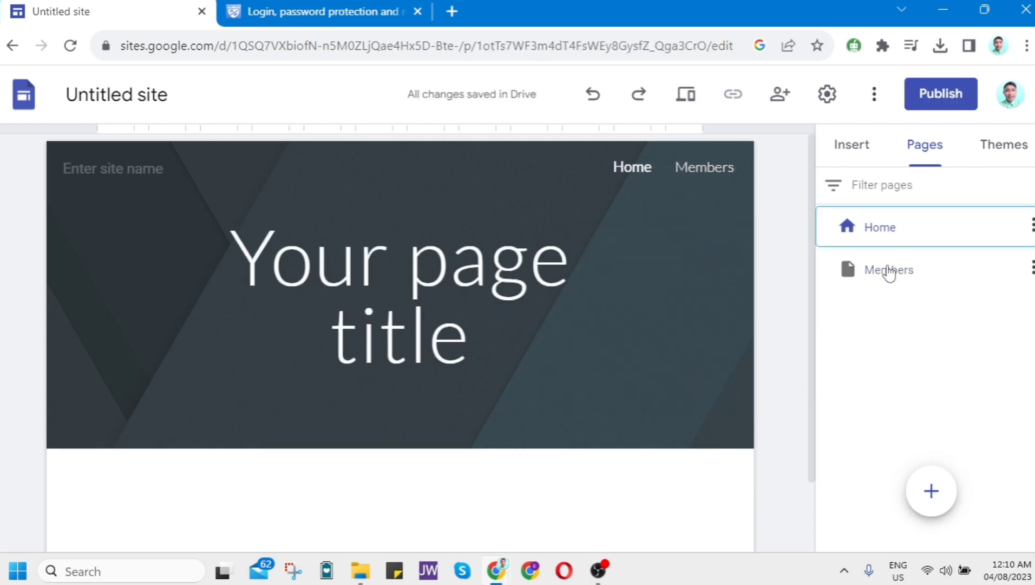
{"action": "left_click", "coordinate": [887, 269]}
{"action": "left_click", "coordinate": [879, 232]}
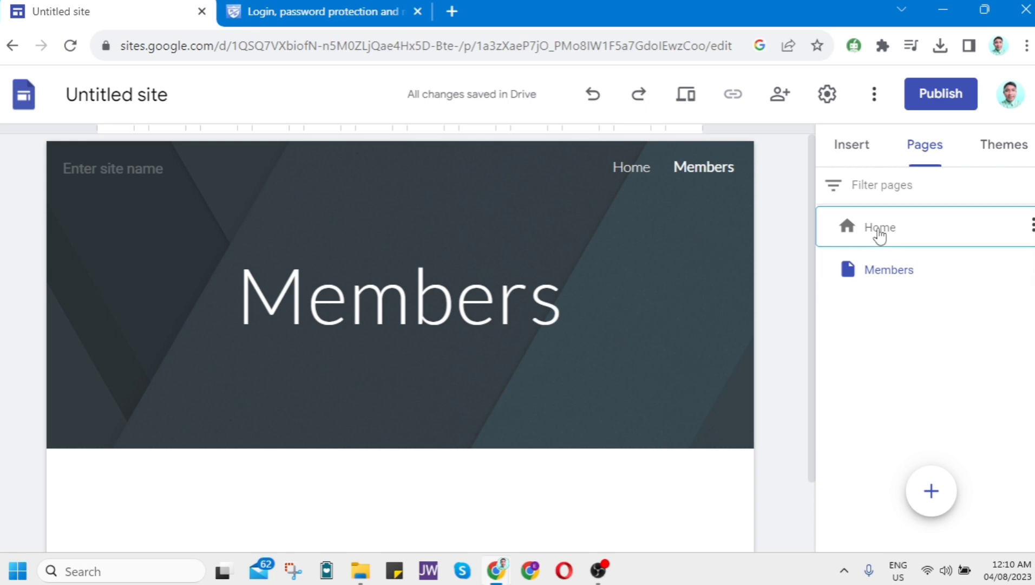
{"action": "left_click", "coordinate": [872, 275]}
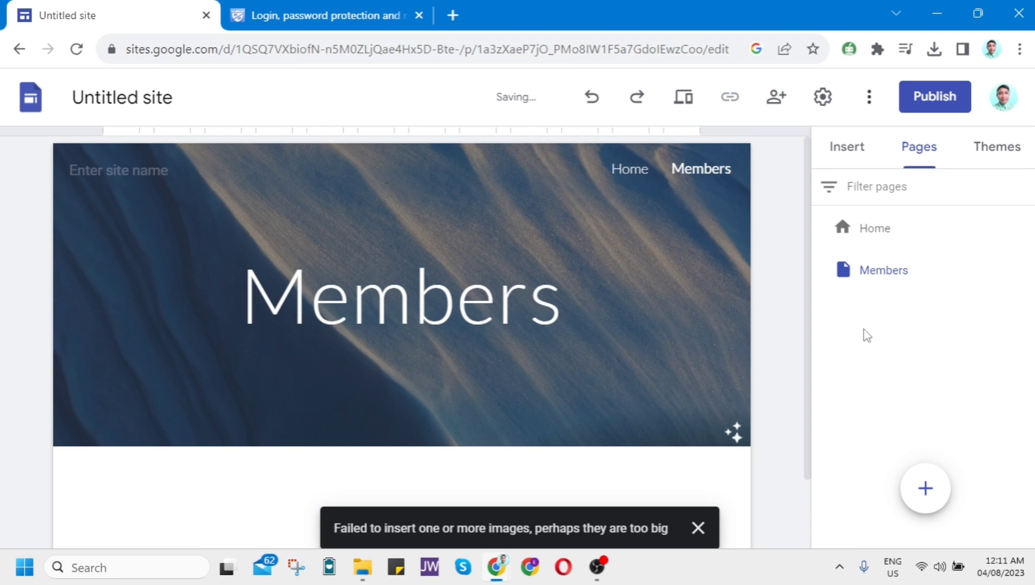
{"action": "left_click", "coordinate": [698, 528]}
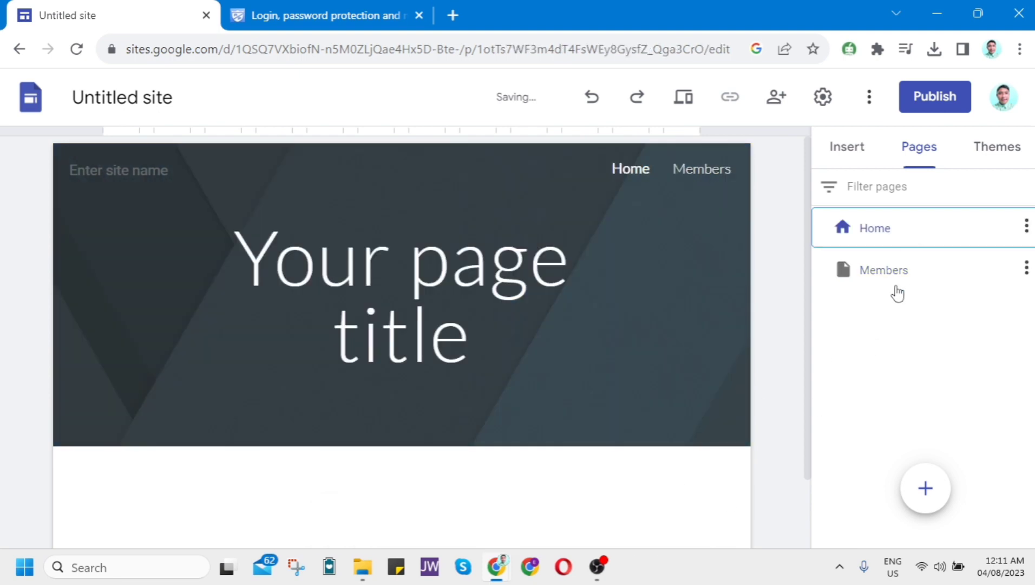
{"action": "left_click", "coordinate": [894, 273]}
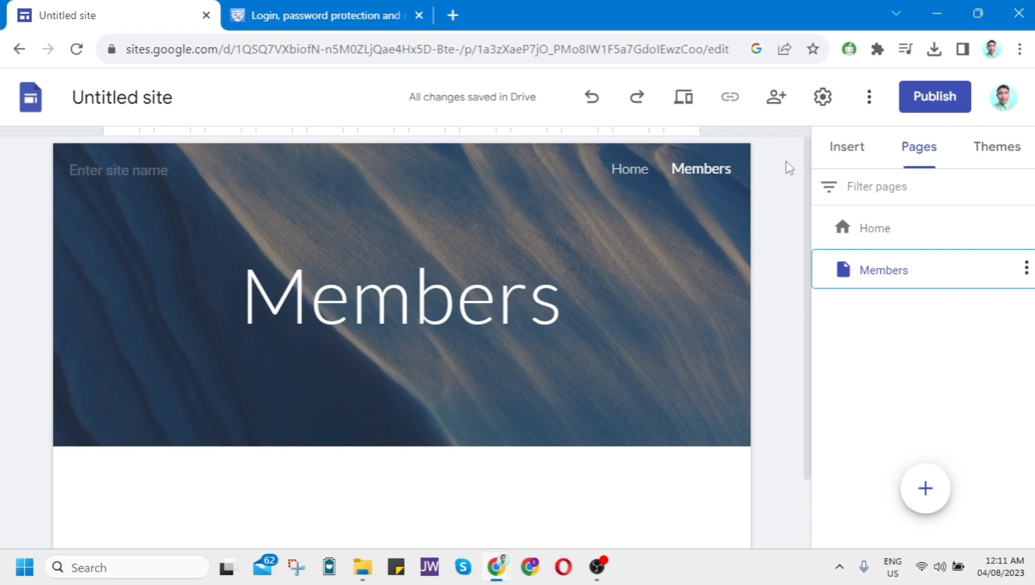
Insert a text box reading 'Welcome to our community!' below the Members header
{"action": "left_click", "coordinate": [851, 151]}
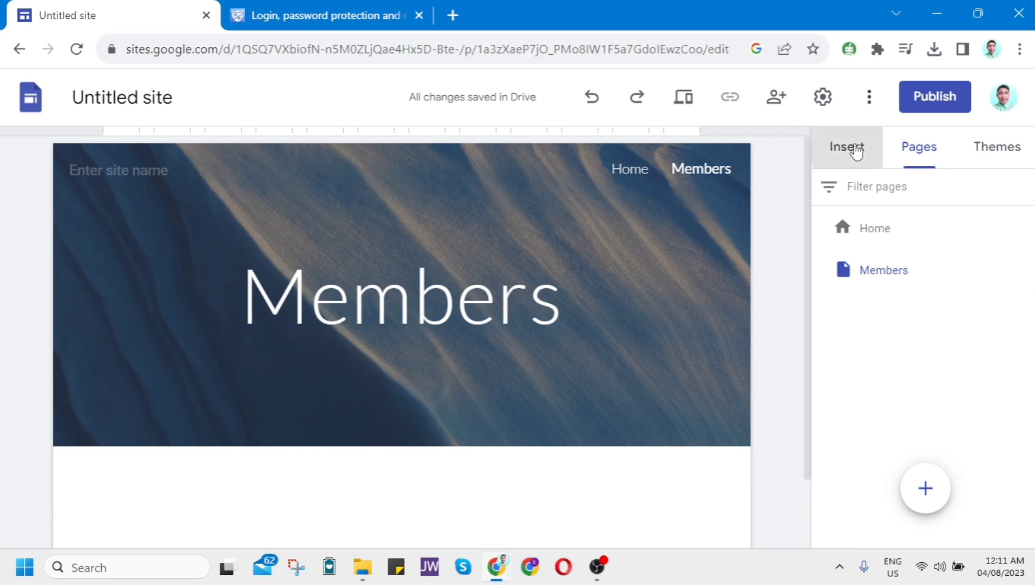
{"action": "left_click", "coordinate": [873, 220]}
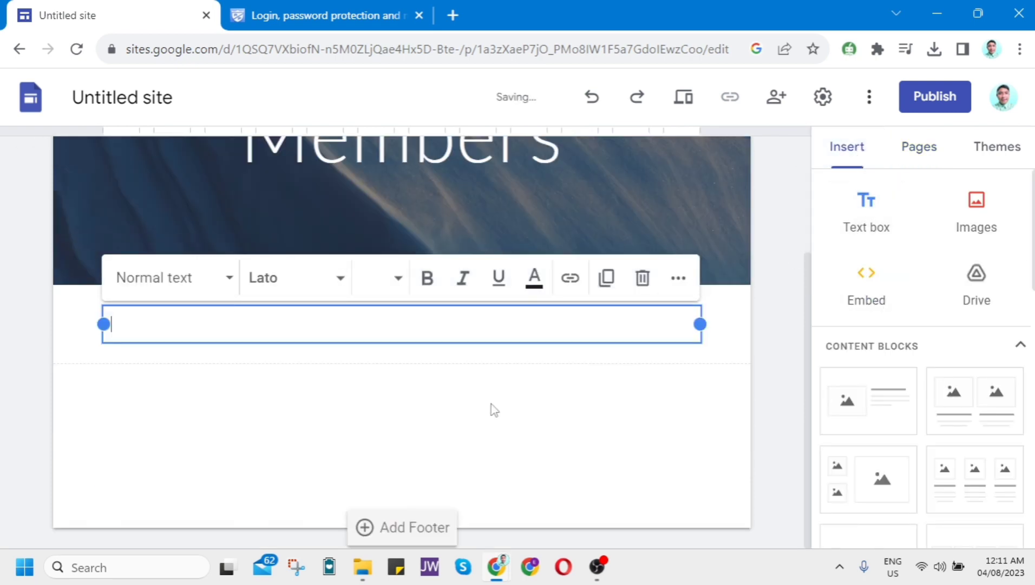
{"action": "type", "text": "Welcoe"}
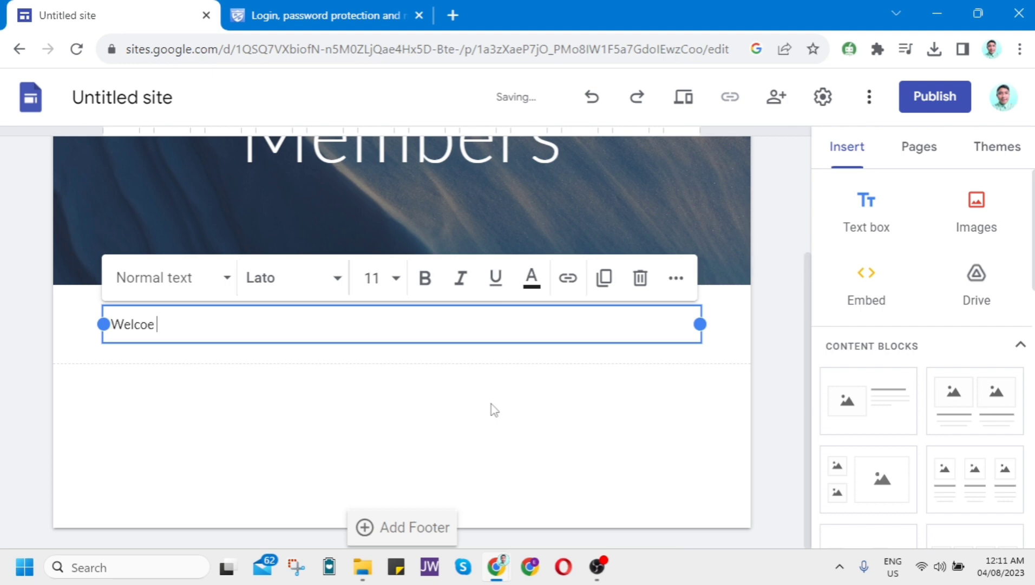
{"action": "key", "text": "BackSpace"}
{"action": "key", "text": "BackSpace"}
{"action": "type", "text": "me"}
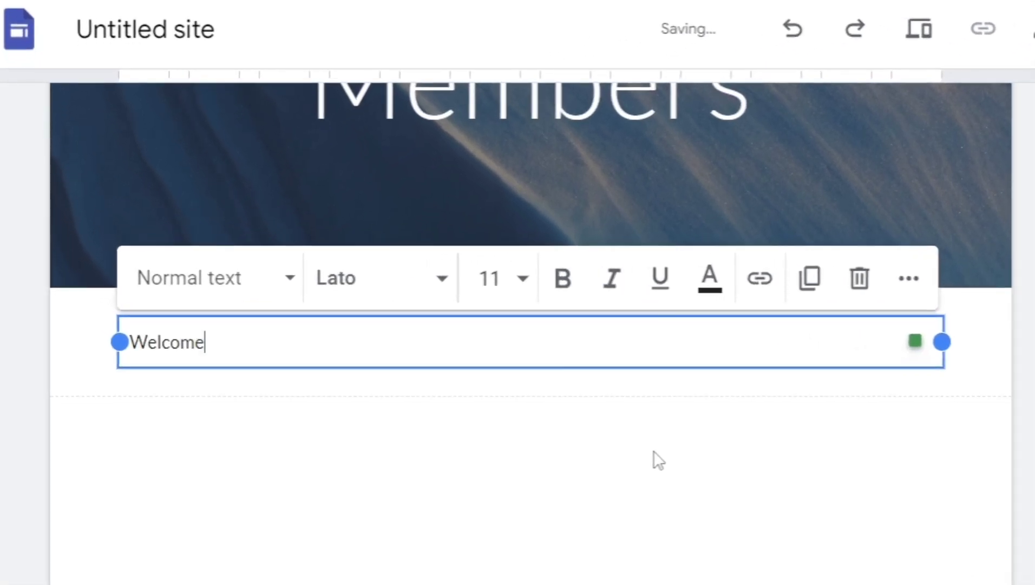
{"action": "type", "text": " to our community"}
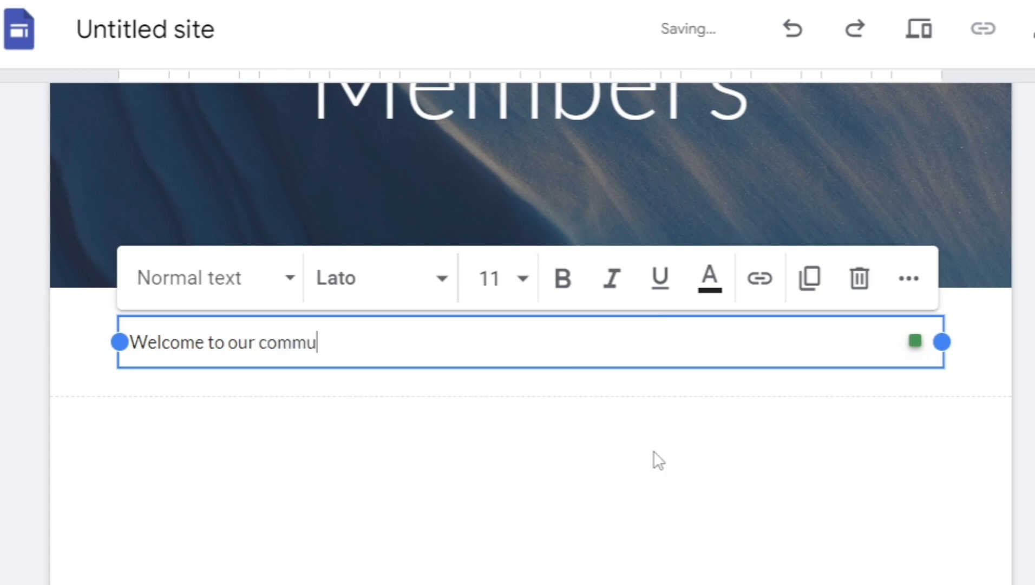
{"action": "type", "text": "!"}
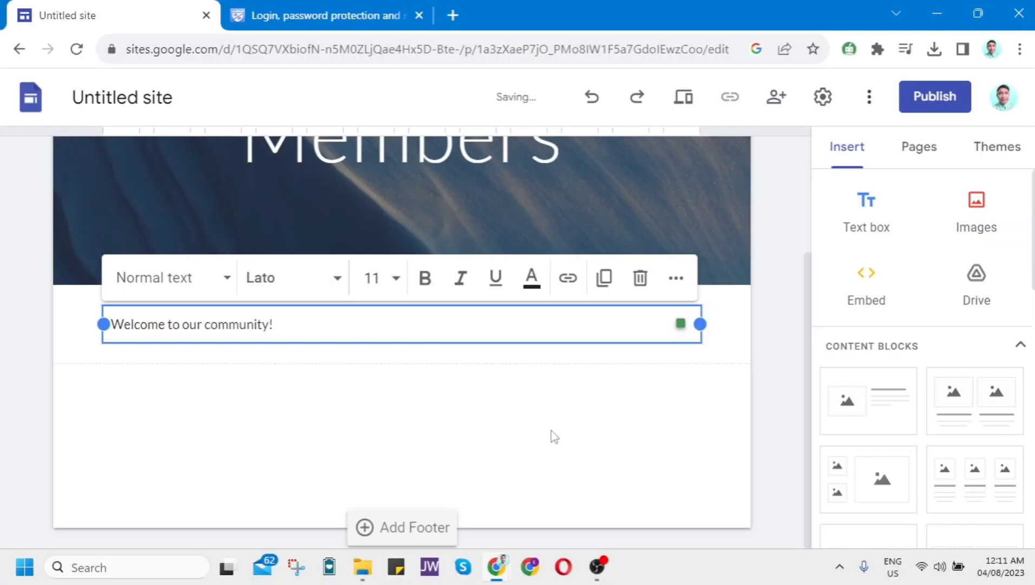
{"action": "left_click", "coordinate": [740, 496]}
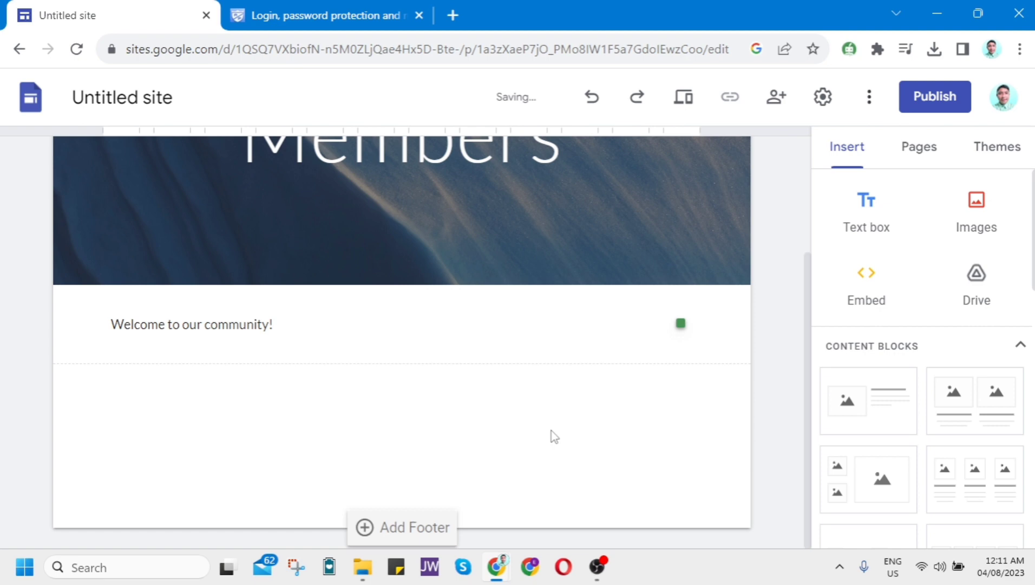
On the AuthPro website, start the Free AuthPro Account signup
{"action": "left_click", "coordinate": [381, 7]}
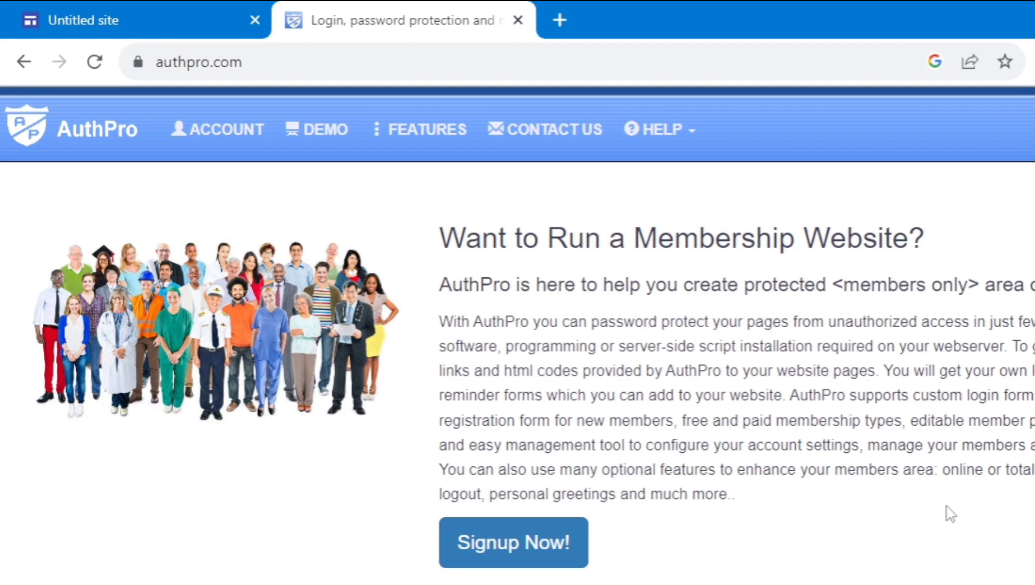
{"action": "scroll", "coordinate": [946, 509], "scroll_direction": "down", "scroll_amount": 4}
{"action": "scroll", "coordinate": [950, 519], "scroll_direction": "up", "scroll_amount": 4}
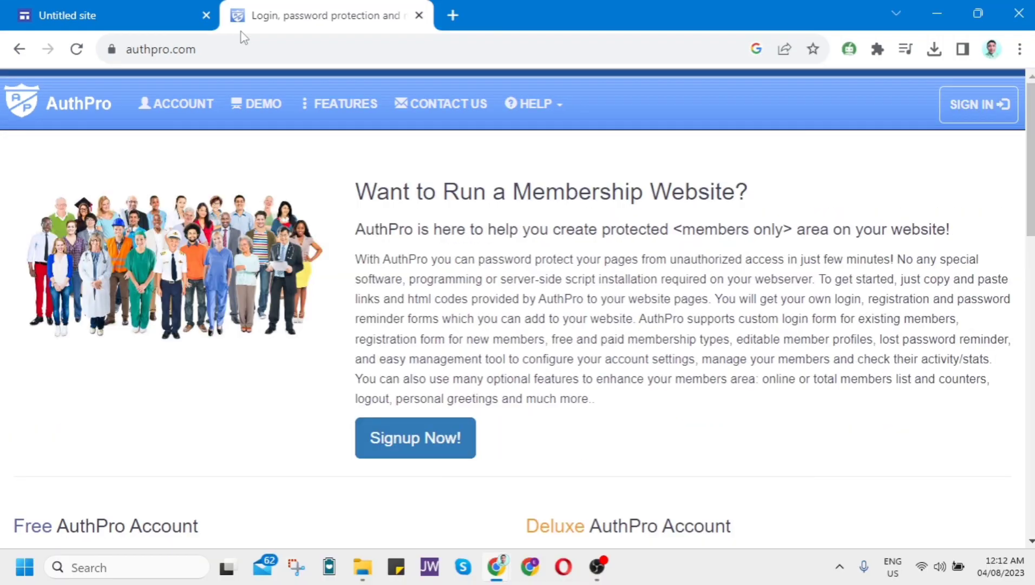
{"action": "scroll", "coordinate": [169, 324], "scroll_direction": "down", "scroll_amount": 5}
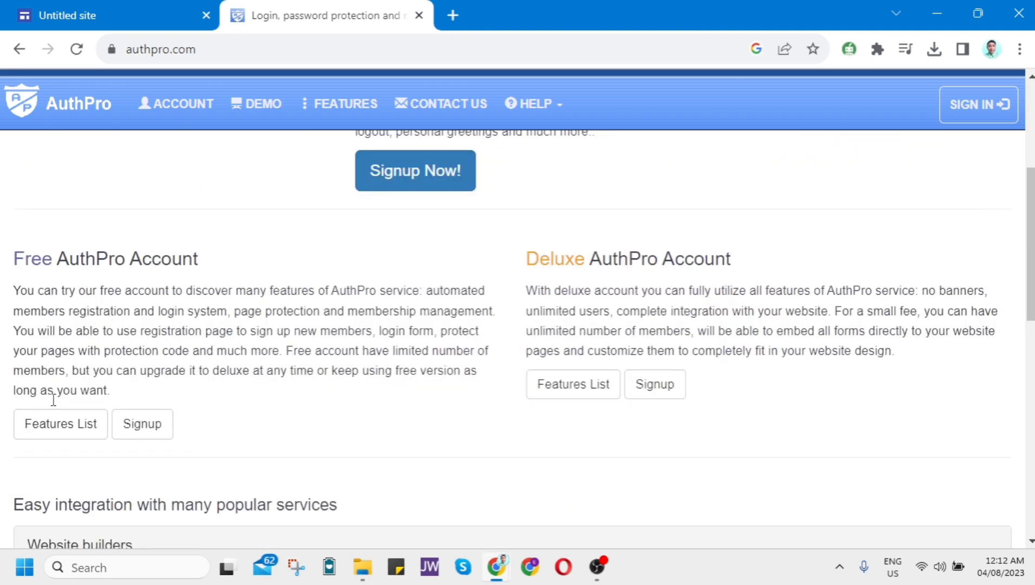
{"action": "left_click", "coordinate": [127, 427]}
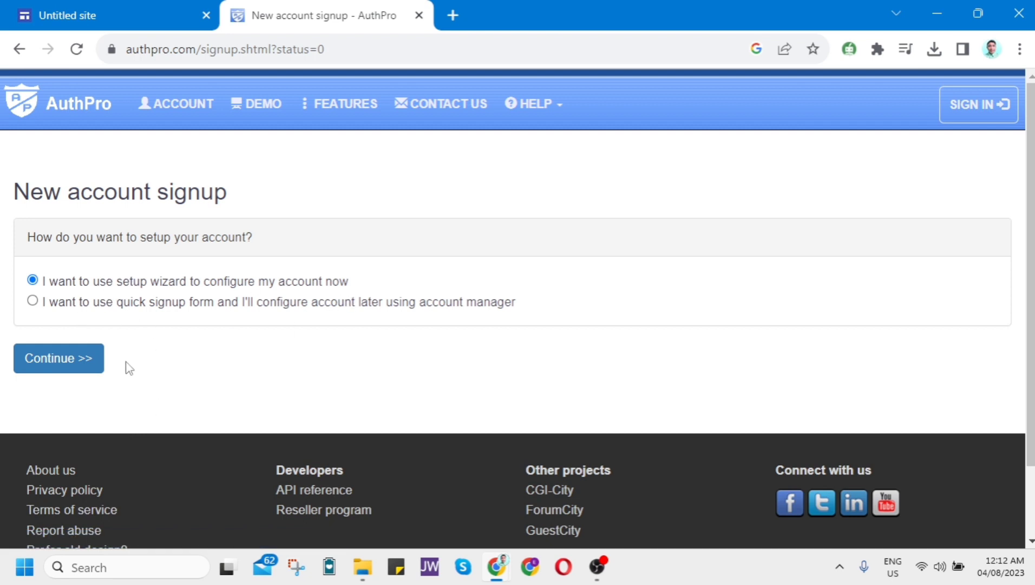
Choose the setup wizard option and scroll through the signup form
{"action": "left_click", "coordinate": [75, 362]}
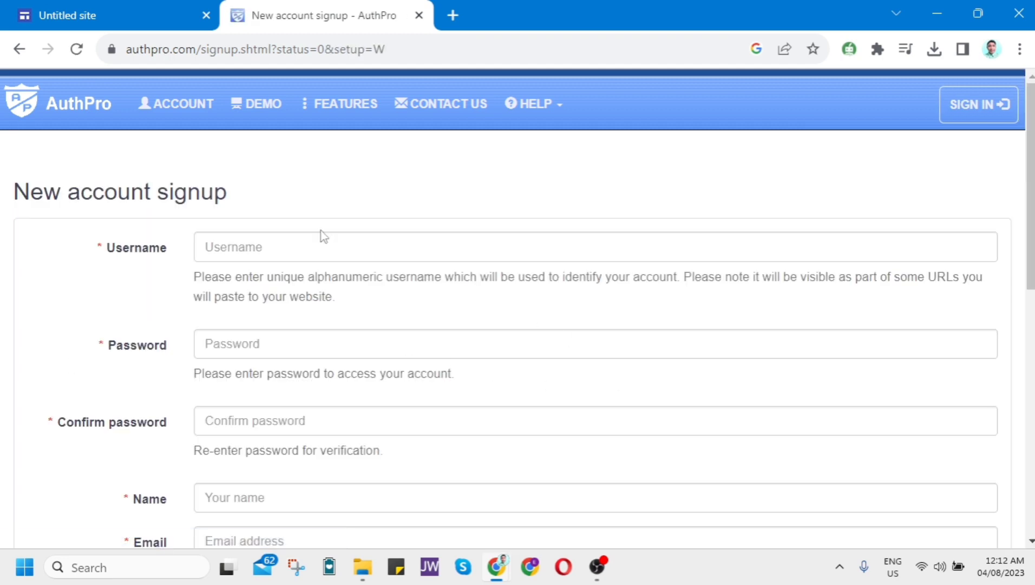
{"action": "scroll", "coordinate": [399, 395], "scroll_direction": "down", "scroll_amount": 2}
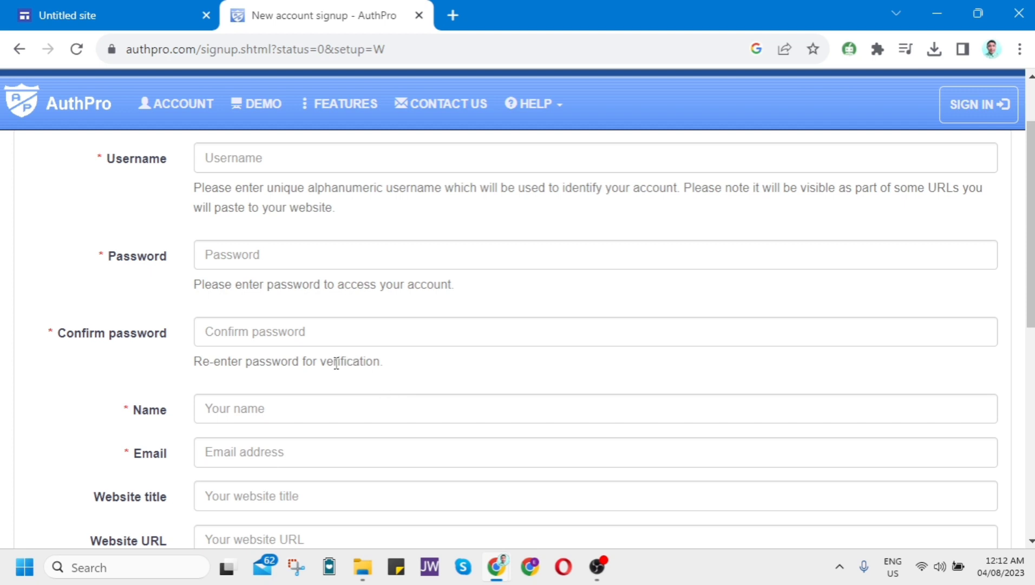
{"action": "scroll", "coordinate": [334, 362], "scroll_direction": "down", "scroll_amount": 2}
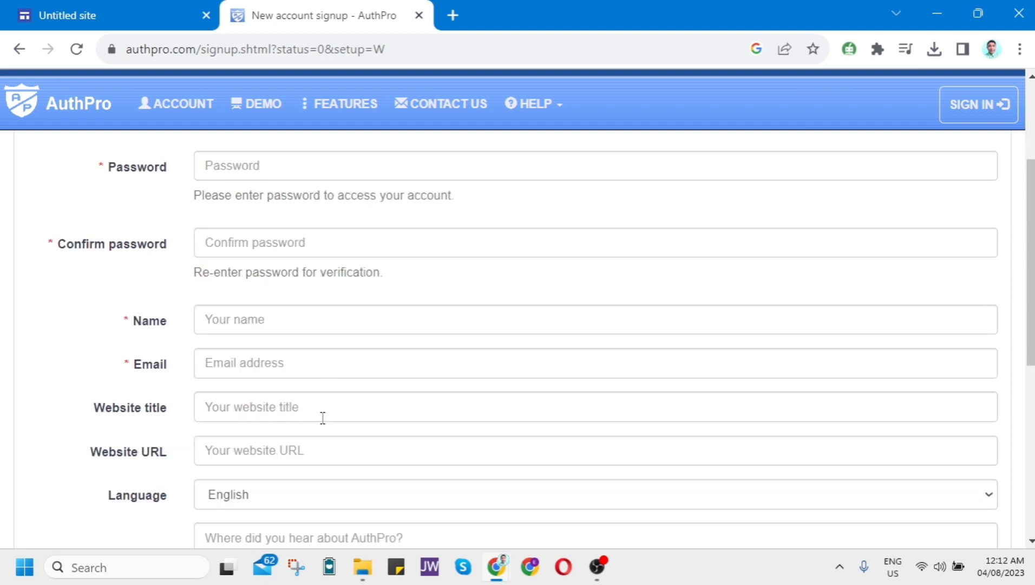
{"action": "scroll", "coordinate": [326, 437], "scroll_direction": "down", "scroll_amount": 2}
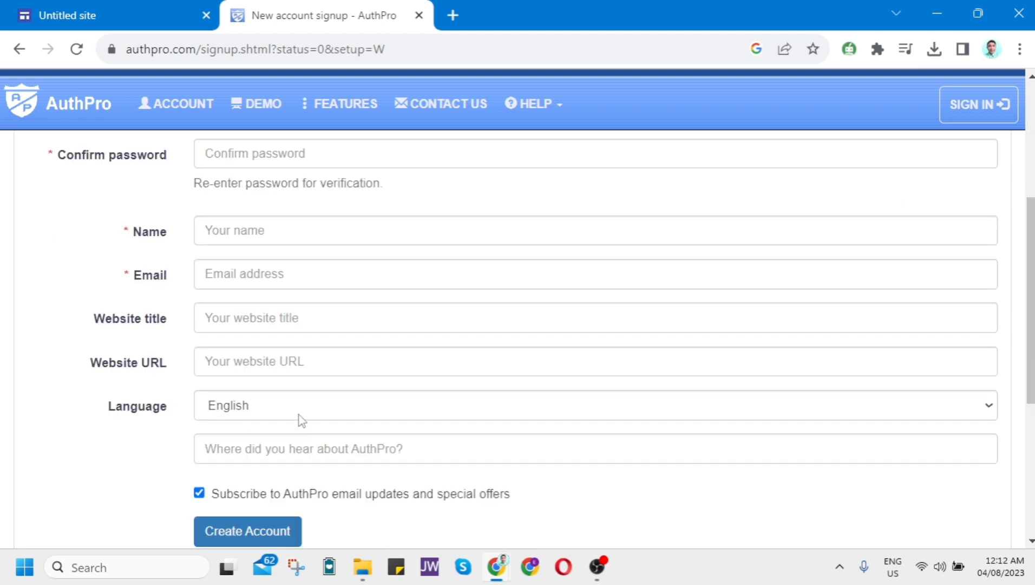
{"action": "scroll", "coordinate": [337, 483], "scroll_direction": "up", "scroll_amount": 6}
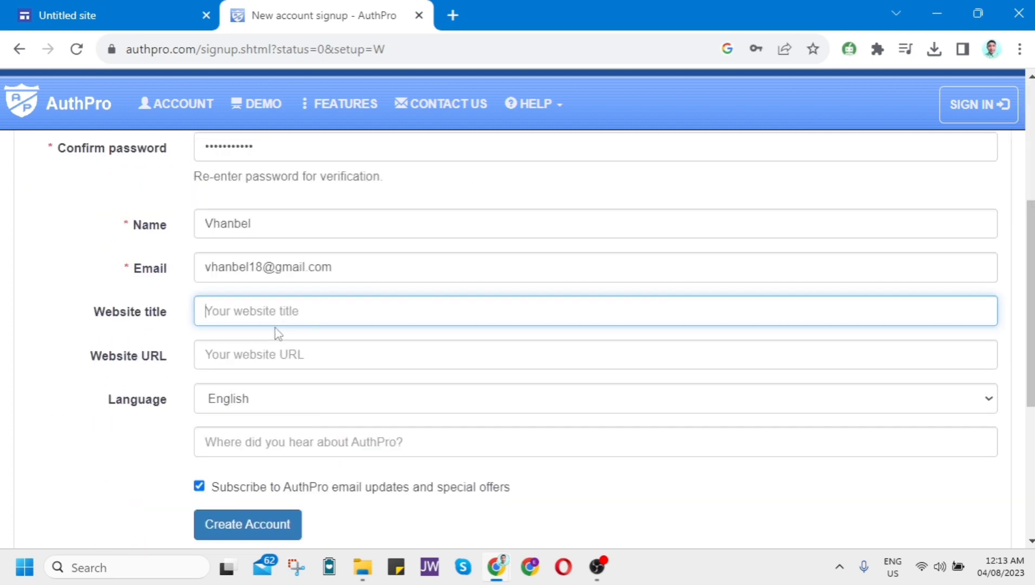
Enter 'Sample Website' as the website title, then return to Google Sites
{"action": "type", "text": "sssss"}
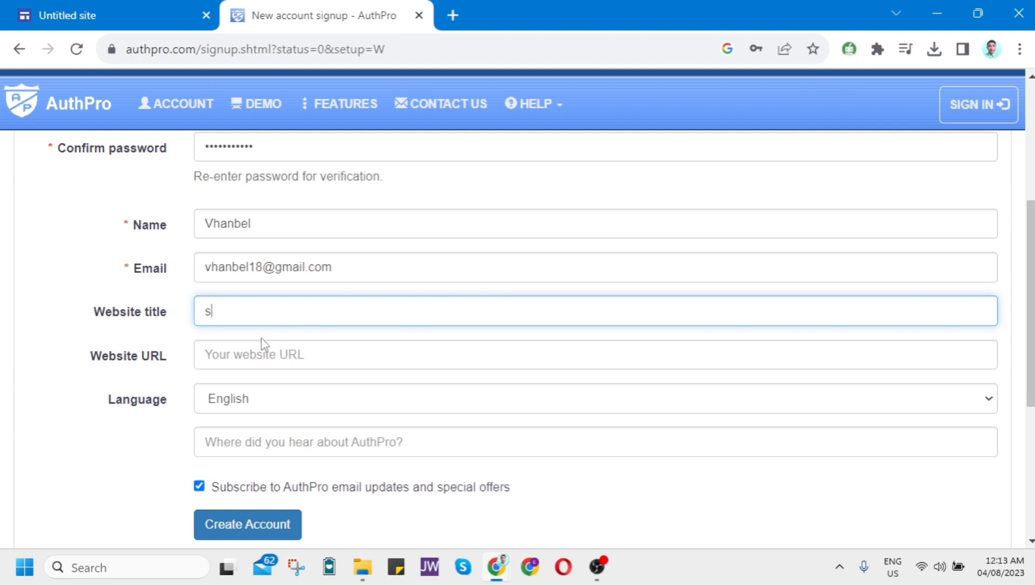
{"action": "key", "text": "BackSpace"}
{"action": "key", "text": "BackSpace"}
{"action": "key", "text": "BackSpace"}
{"action": "key", "text": "BackSpace"}
{"action": "type", "text": "Sample Website"}
{"action": "left_click", "coordinate": [119, 7]}
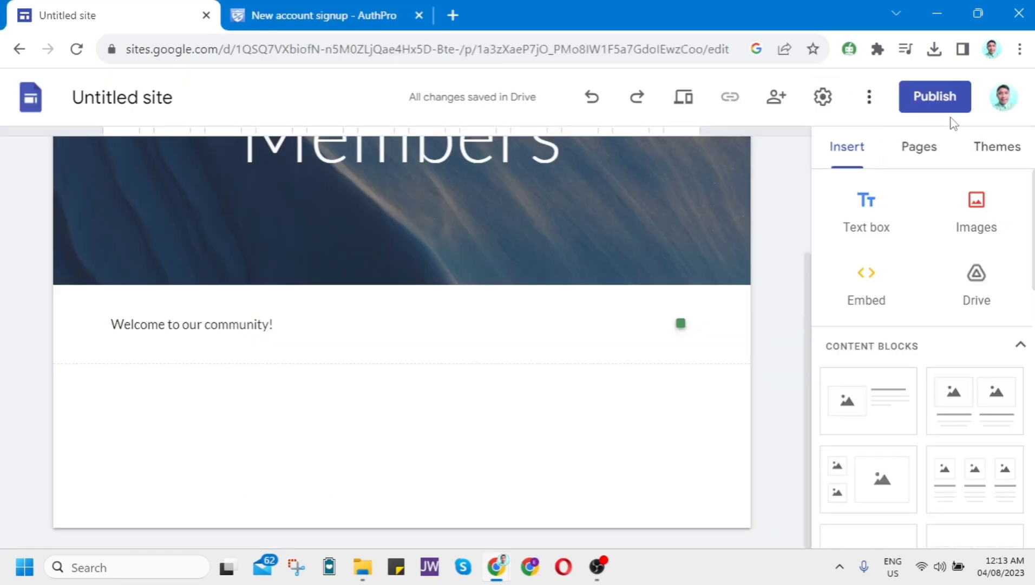
{"action": "scroll", "coordinate": [513, 388], "scroll_direction": "up", "scroll_amount": 3}
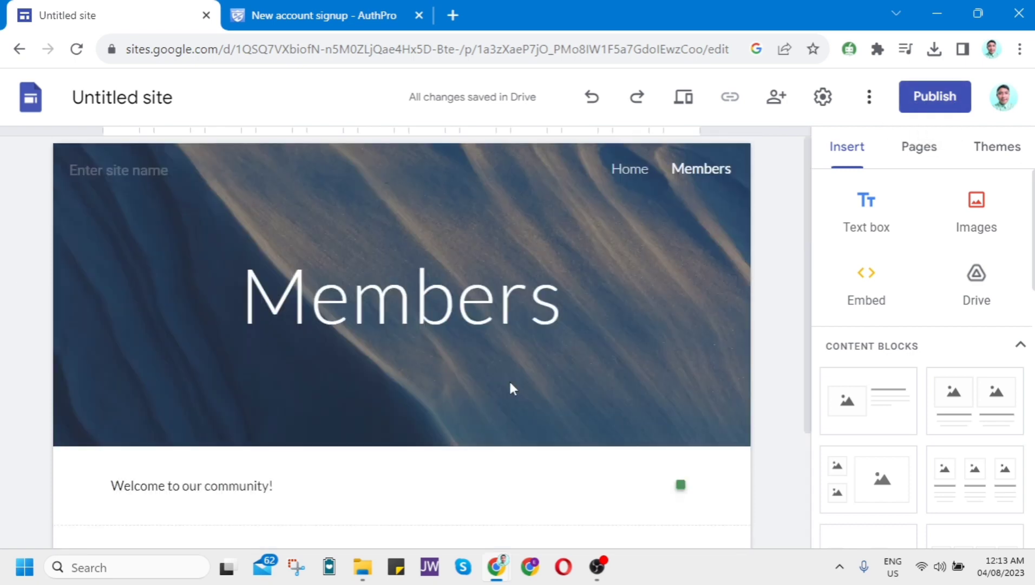
{"action": "left_click", "coordinate": [329, 16]}
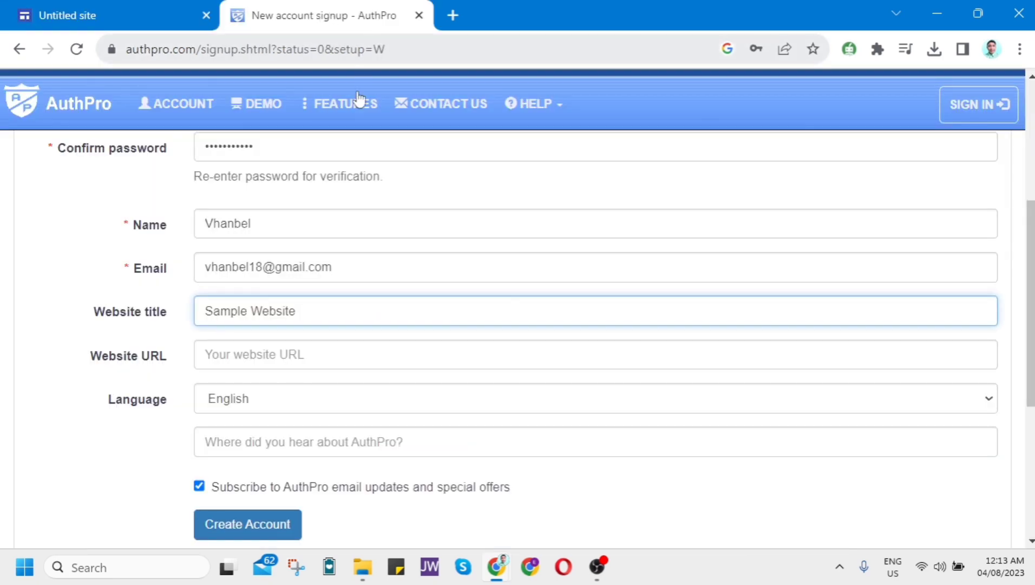
{"action": "left_click", "coordinate": [312, 355]}
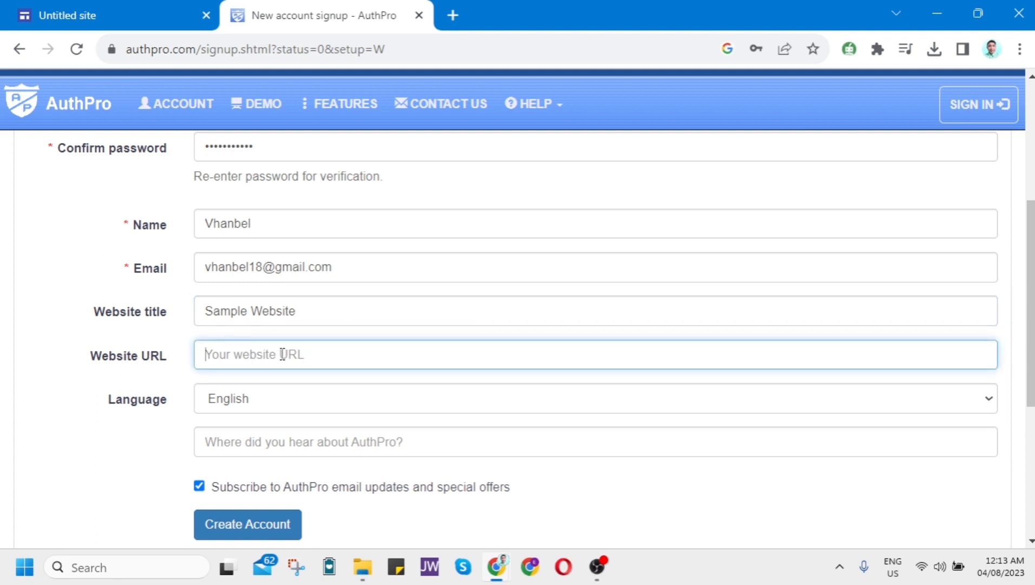
{"action": "left_click", "coordinate": [142, 6]}
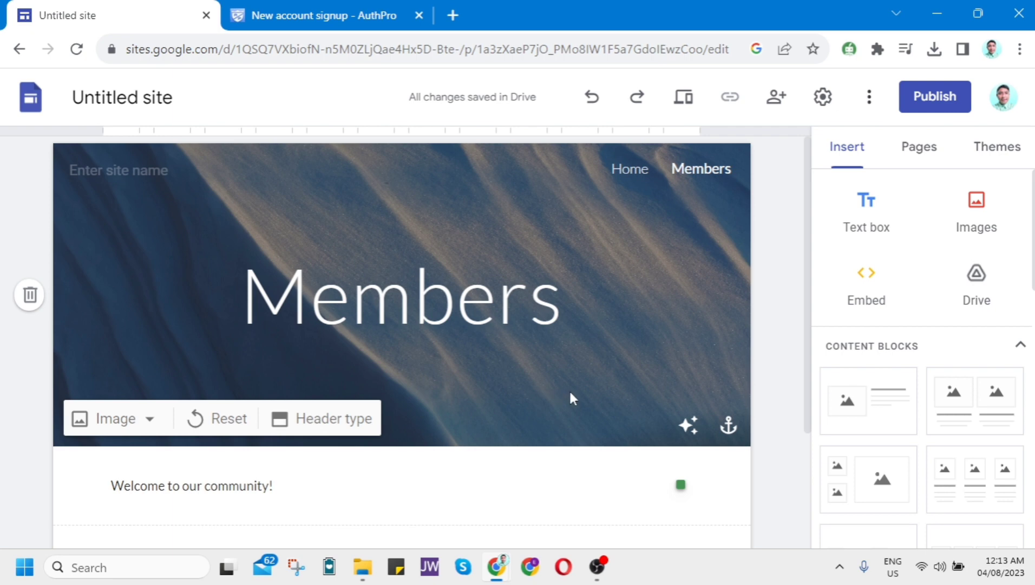
Publish the site at the web address samplewebsite18
{"action": "left_click", "coordinate": [936, 97]}
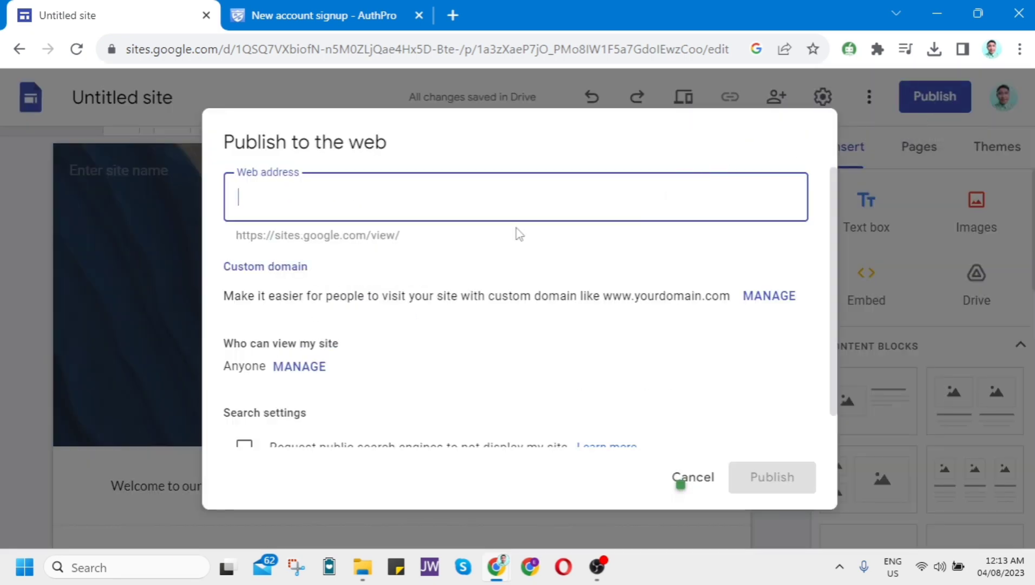
{"action": "scroll", "coordinate": [429, 319], "scroll_direction": "down", "scroll_amount": 1}
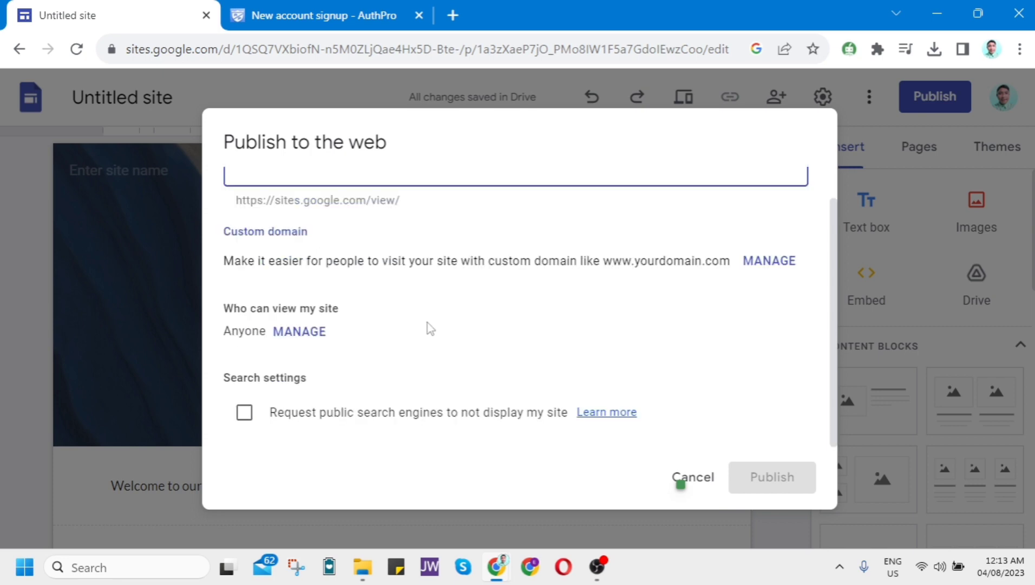
{"action": "scroll", "coordinate": [433, 329], "scroll_direction": "up", "scroll_amount": 1}
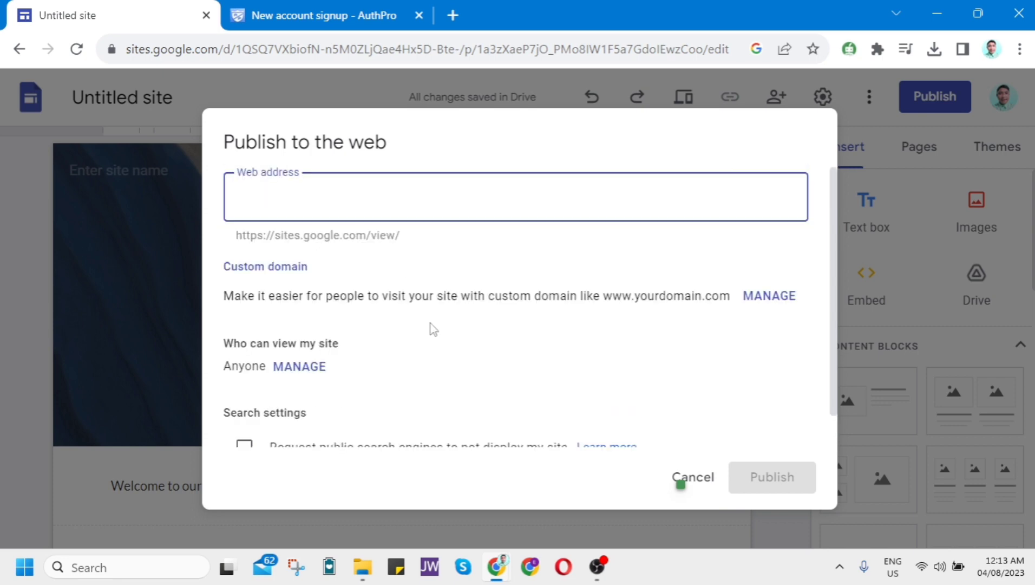
{"action": "type", "text": "samplewebsite18"}
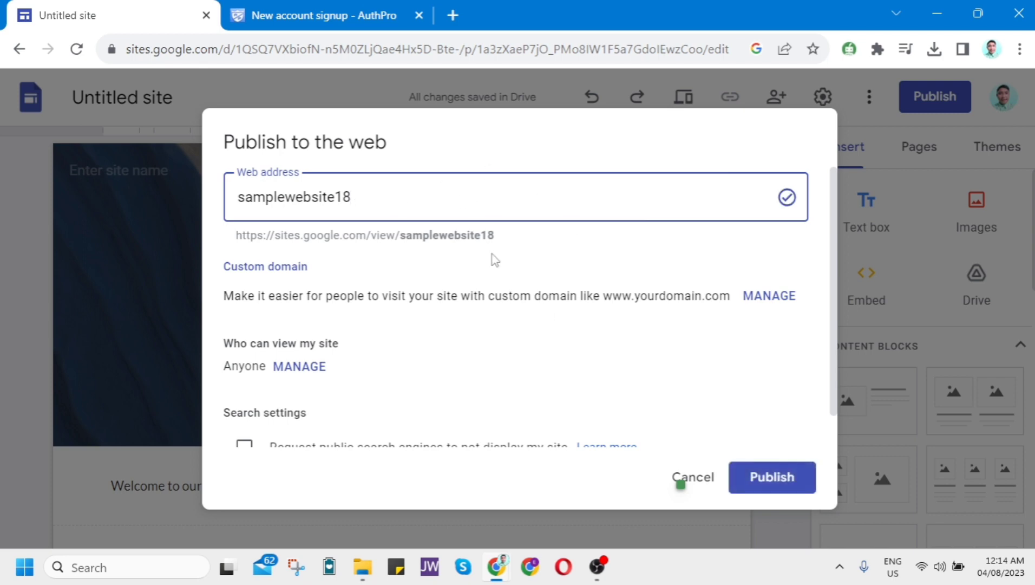
{"action": "left_click", "coordinate": [761, 480]}
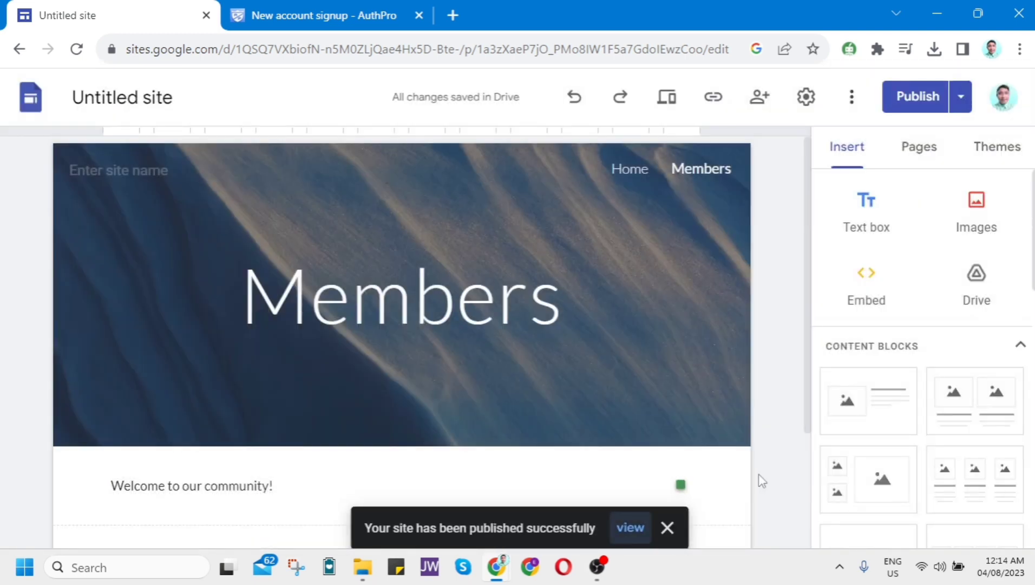
Open the published Members page and copy its full web address
{"action": "left_click", "coordinate": [629, 527]}
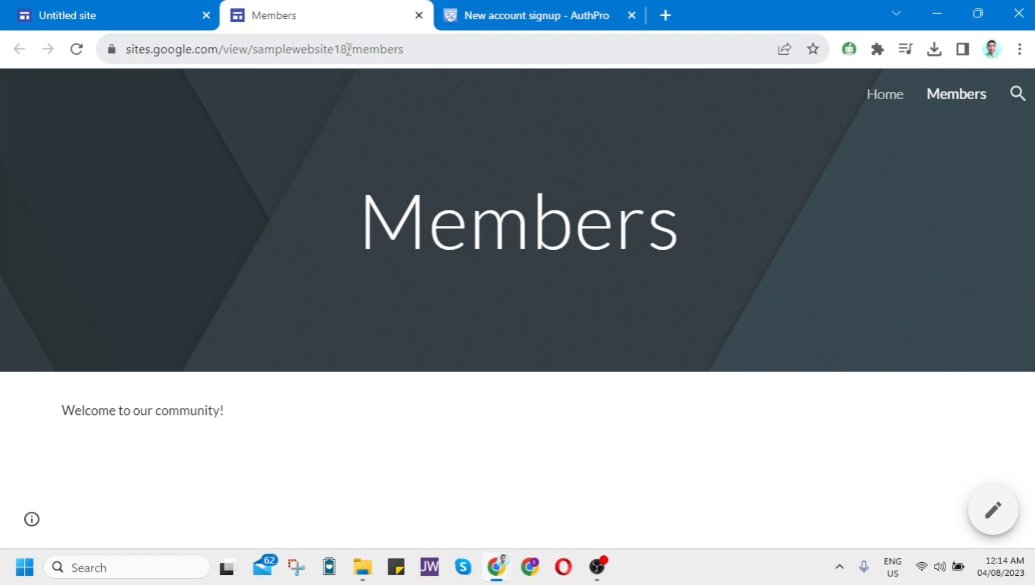
{"action": "left_click_drag", "start_coordinate": [350, 49], "coordinate": [150, 49]}
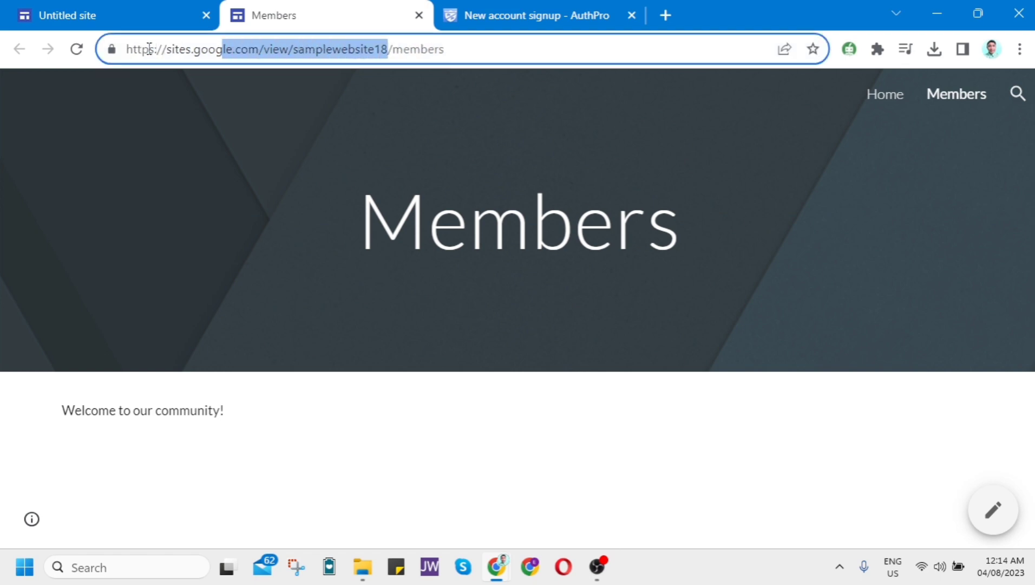
{"action": "left_click", "coordinate": [243, 49]}
{"action": "left_click_drag", "start_coordinate": [439, 56], "coordinate": [117, 39]}
{"action": "key", "text": "ctrl+c"}
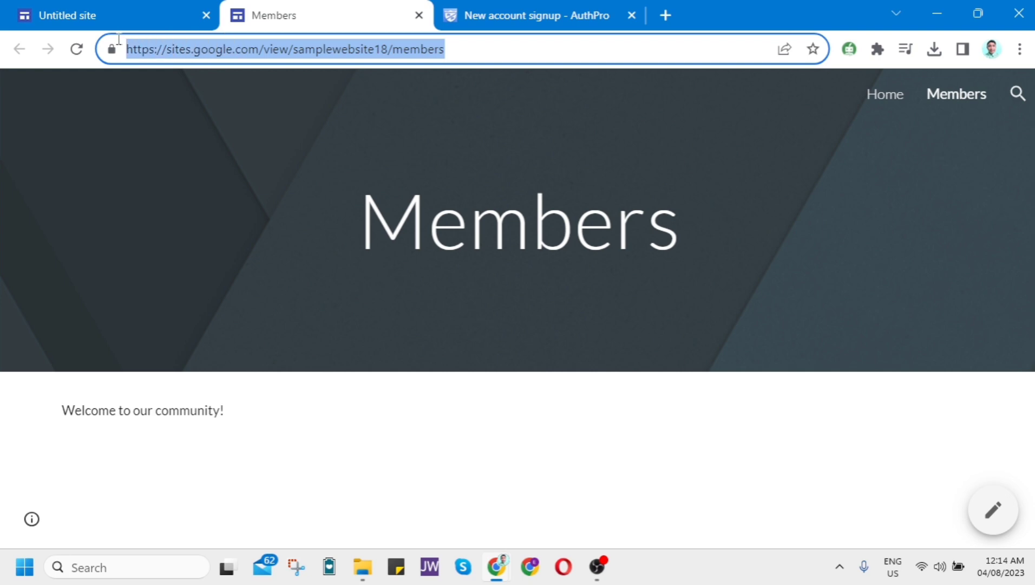
{"action": "right_click", "coordinate": [200, 57]}
{"action": "left_click", "coordinate": [260, 179]}
{"action": "left_click", "coordinate": [164, 15]}
{"action": "left_click", "coordinate": [536, 16]}
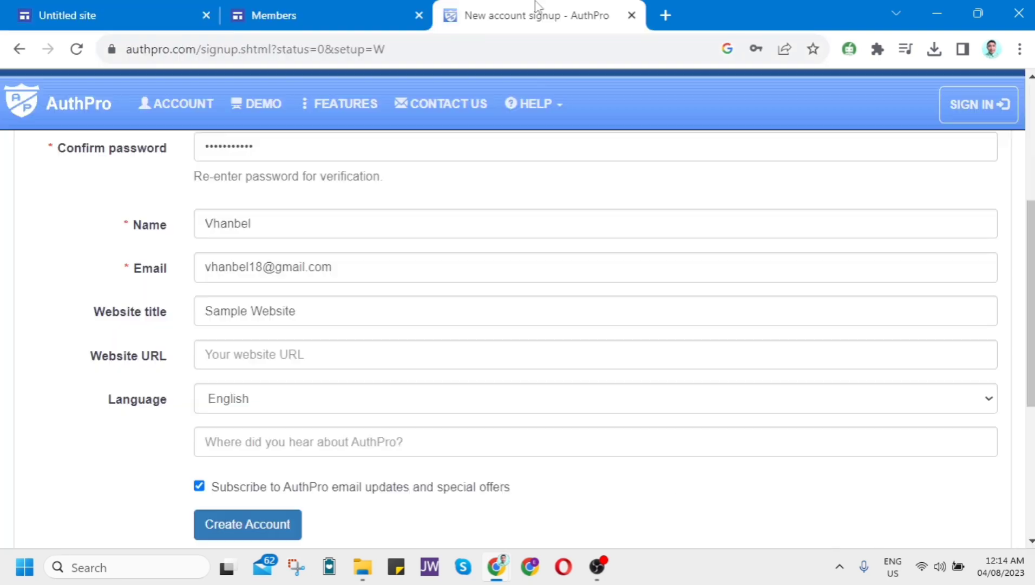
{"action": "right_click", "coordinate": [261, 357]}
{"action": "left_click", "coordinate": [327, 217]}
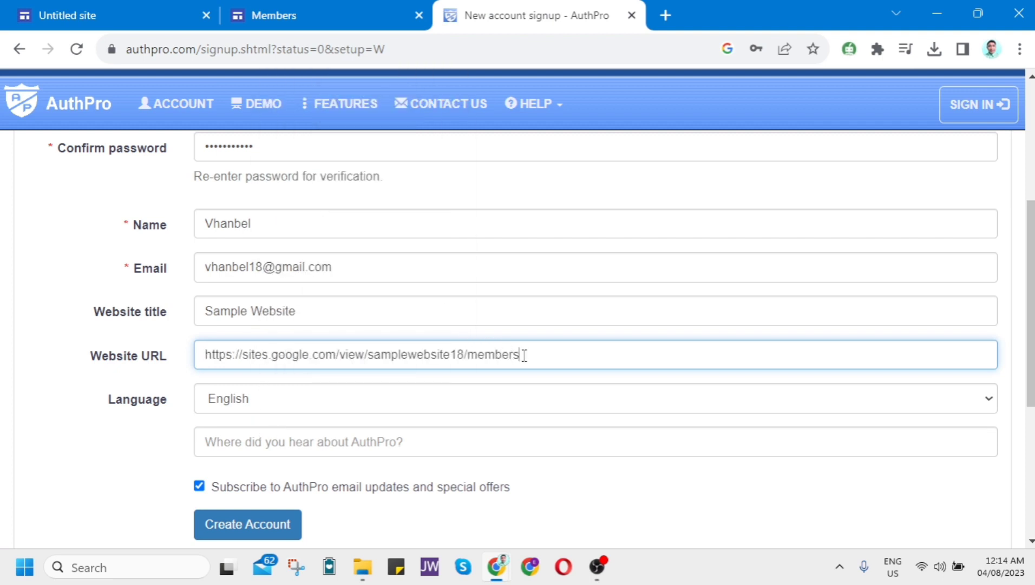
{"action": "left_click_drag", "start_coordinate": [524, 355], "coordinate": [469, 352]}
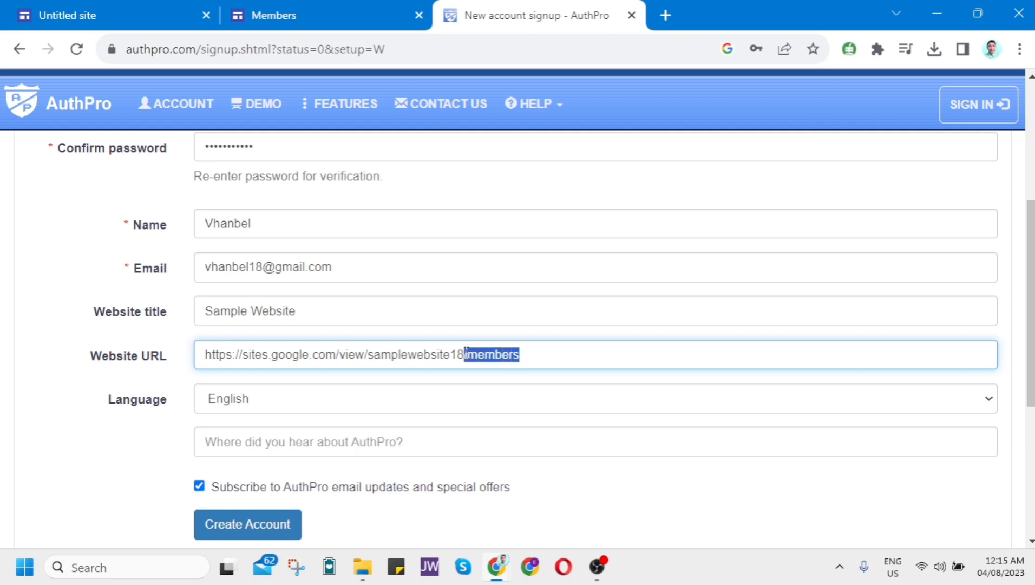
{"action": "key", "text": "BackSpace"}
Opt out of AuthPro email updates and submit with Create Account
{"action": "scroll", "coordinate": [432, 471], "scroll_direction": "down", "scroll_amount": 2}
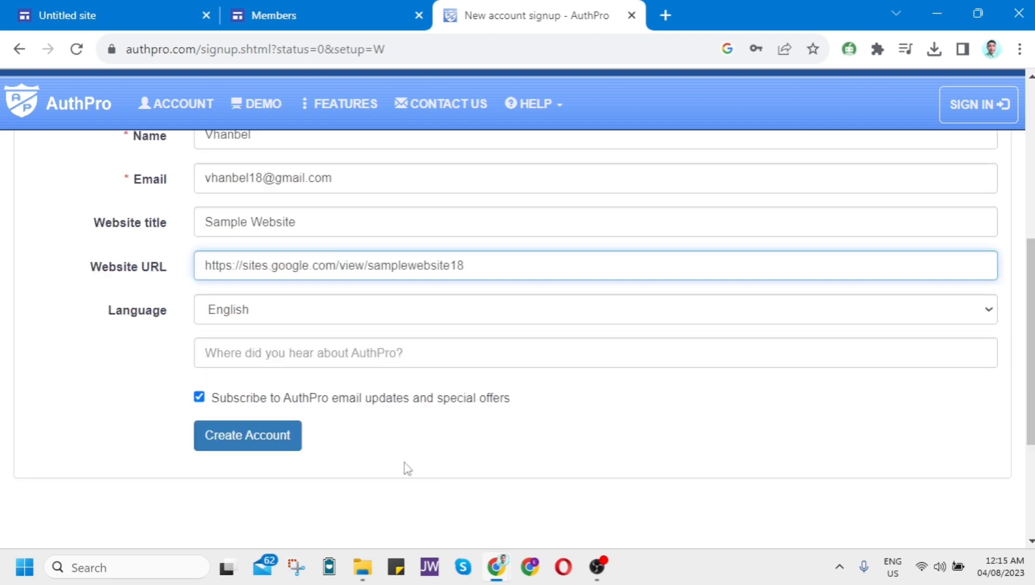
{"action": "left_click", "coordinate": [200, 398]}
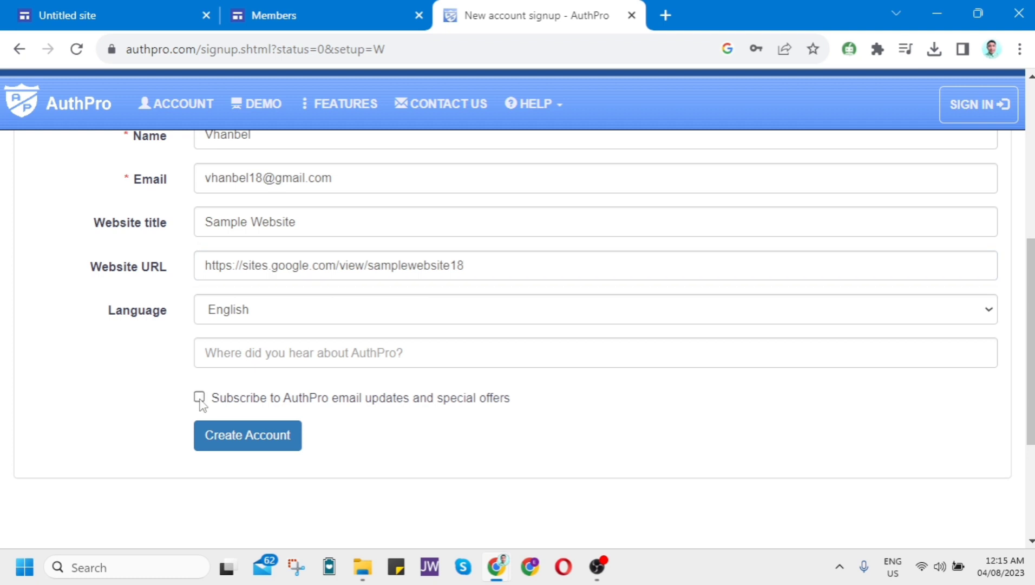
{"action": "left_click", "coordinate": [230, 445]}
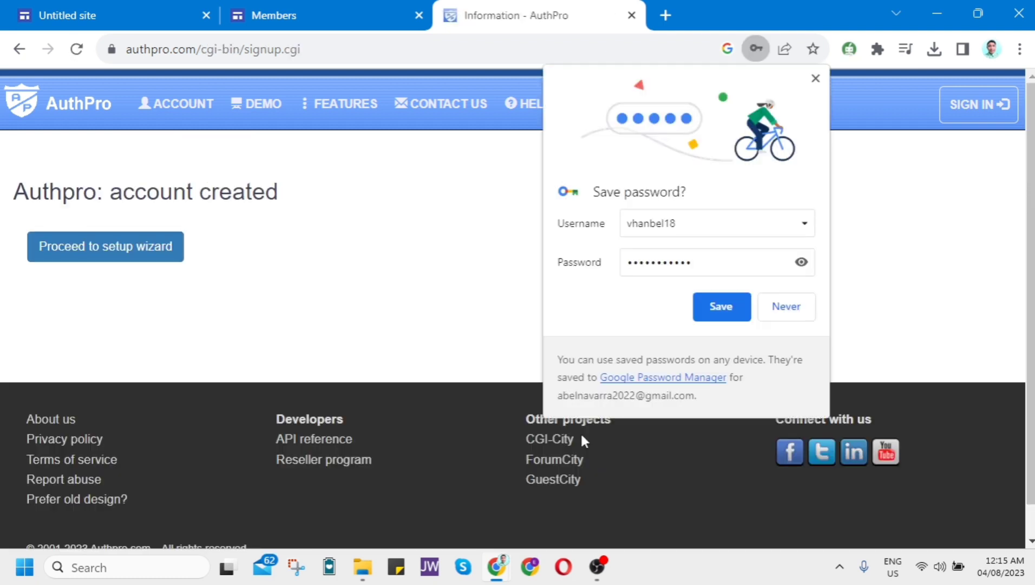
Dismiss Chrome's save-password prompt and proceed to the AuthPro setup wizard
{"action": "left_click", "coordinate": [714, 310]}
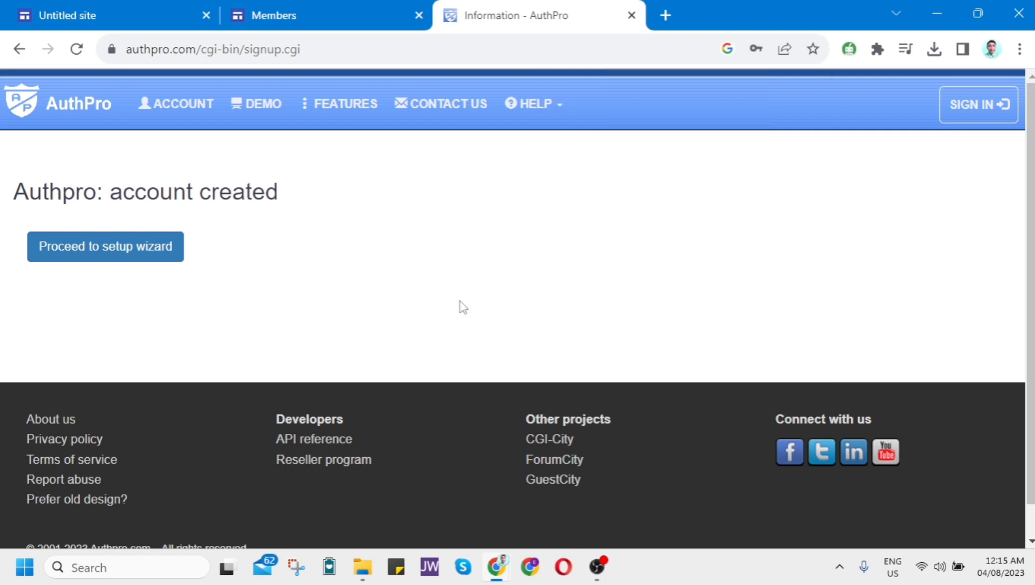
{"action": "left_click", "coordinate": [143, 265]}
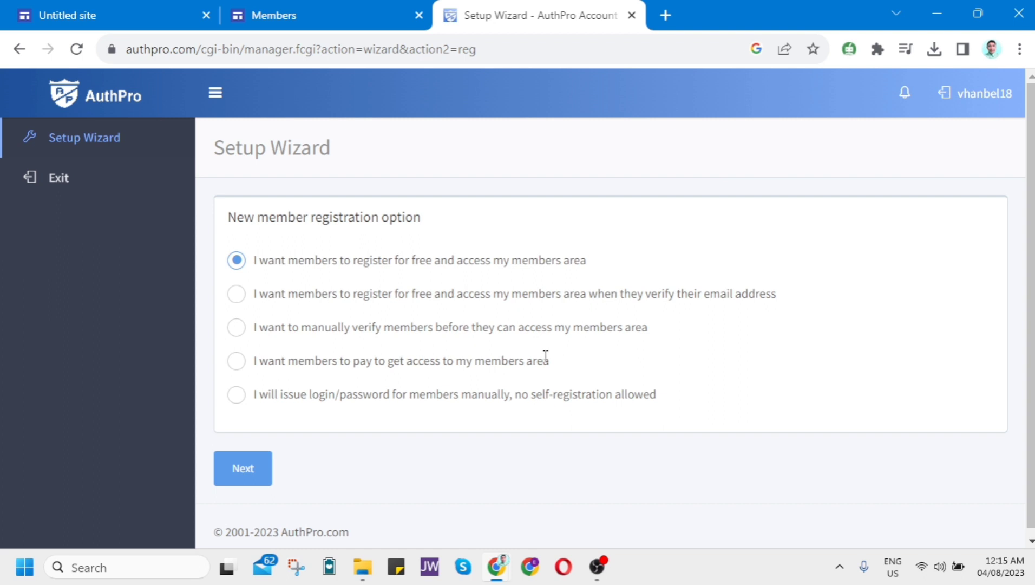
Keep free member registration and move on to the Registration / edit profile form fields
{"action": "left_click", "coordinate": [242, 479]}
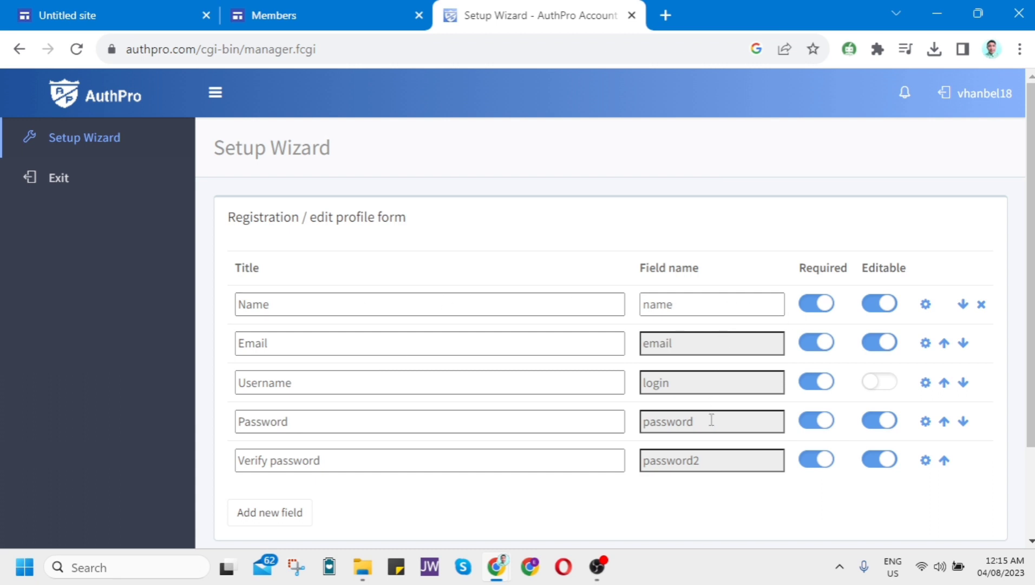
{"action": "scroll", "coordinate": [717, 445], "scroll_direction": "down", "scroll_amount": 2}
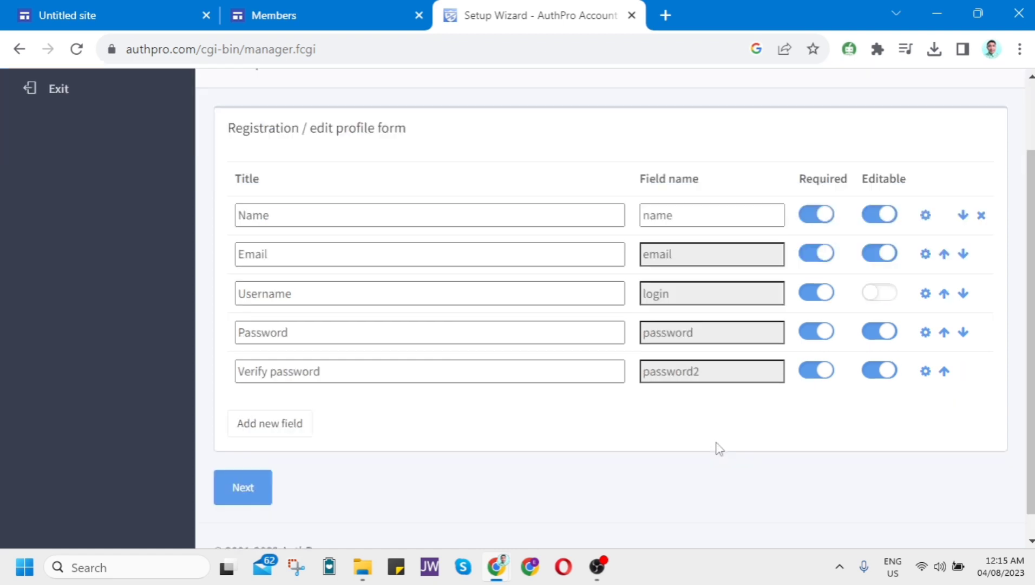
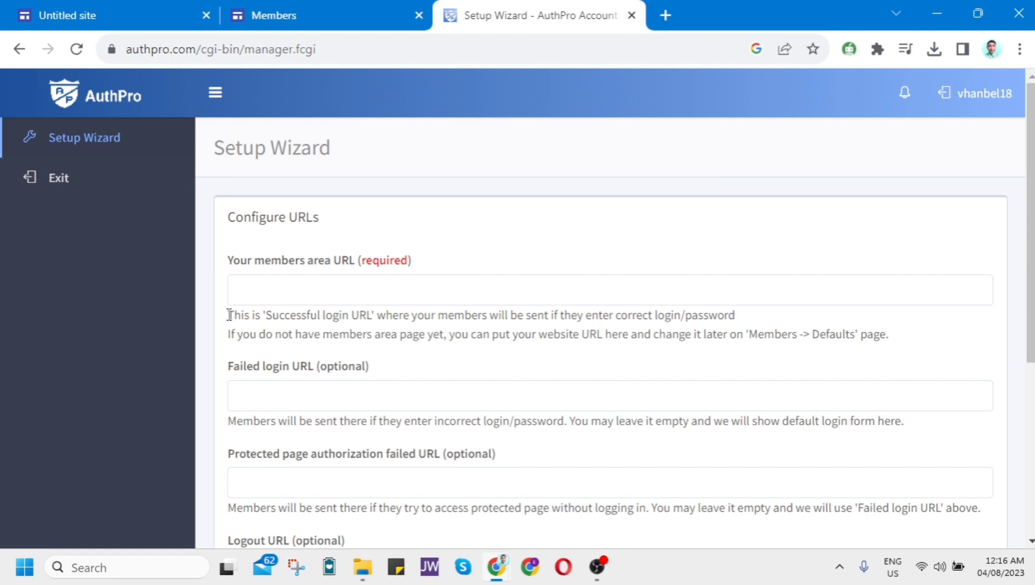
{"action": "left_click_drag", "start_coordinate": [229, 315], "coordinate": [757, 324]}
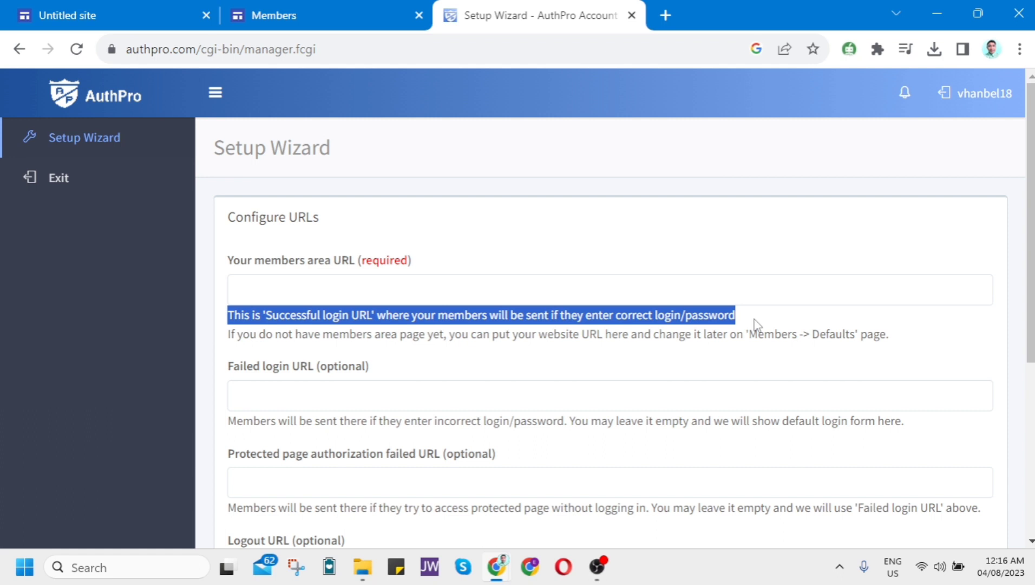
{"action": "left_click", "coordinate": [612, 247]}
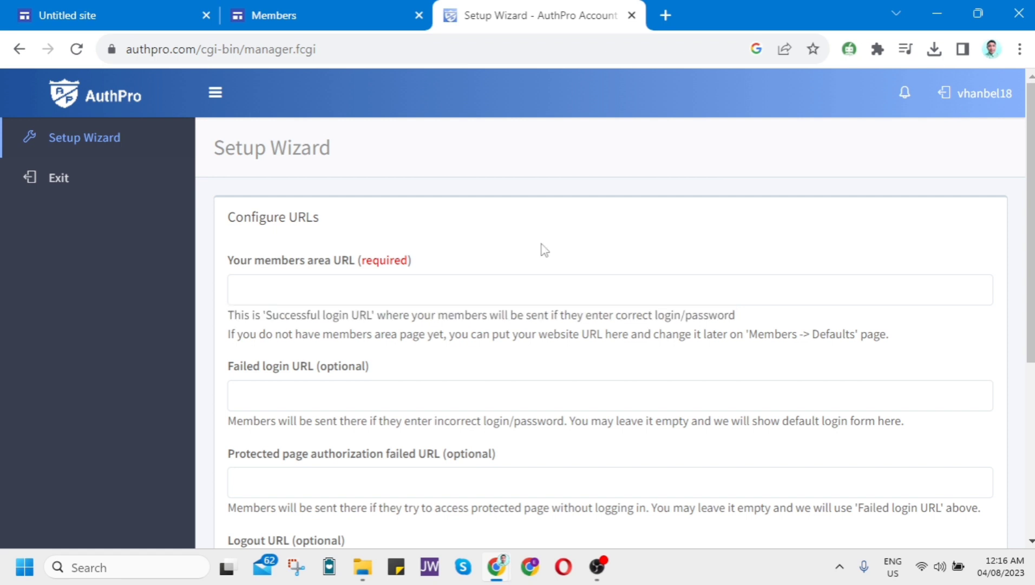
Check the Members page address, visiting the Home page and returning to Members
{"action": "left_click", "coordinate": [335, 22]}
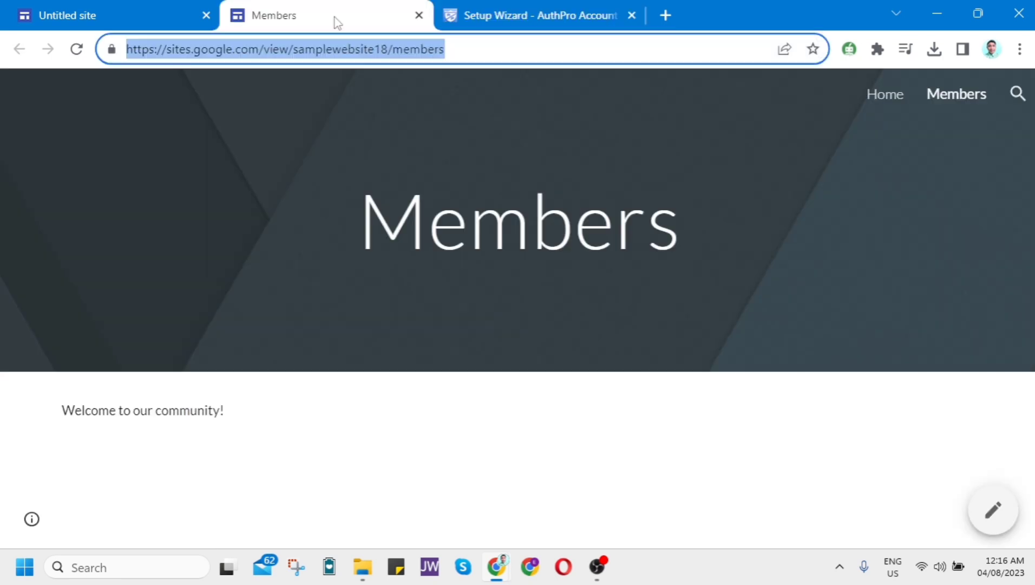
{"action": "left_click", "coordinate": [491, 55]}
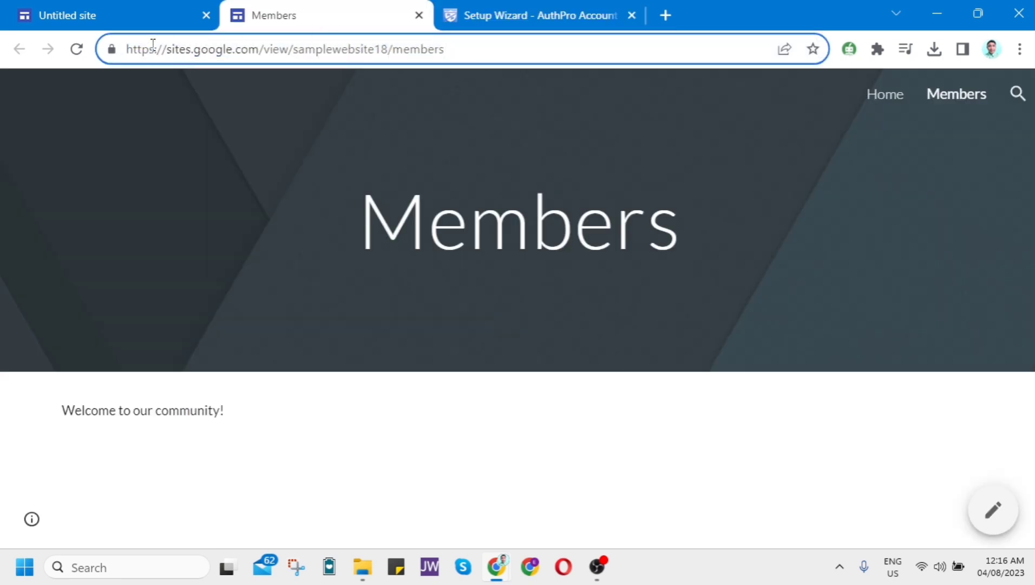
{"action": "left_click_drag", "start_coordinate": [129, 49], "coordinate": [464, 50]}
{"action": "left_click", "coordinate": [875, 101]}
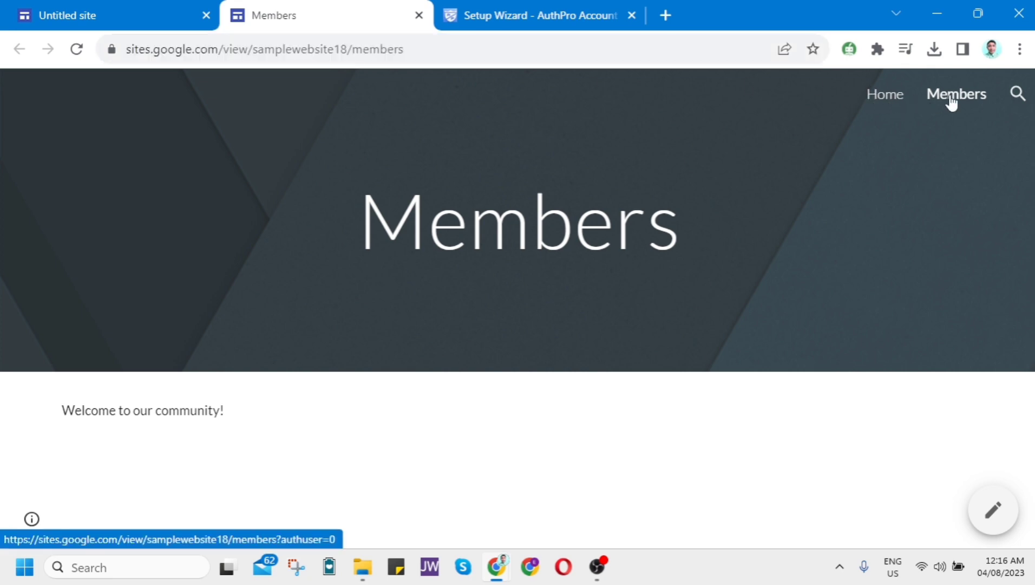
{"action": "left_click", "coordinate": [878, 100]}
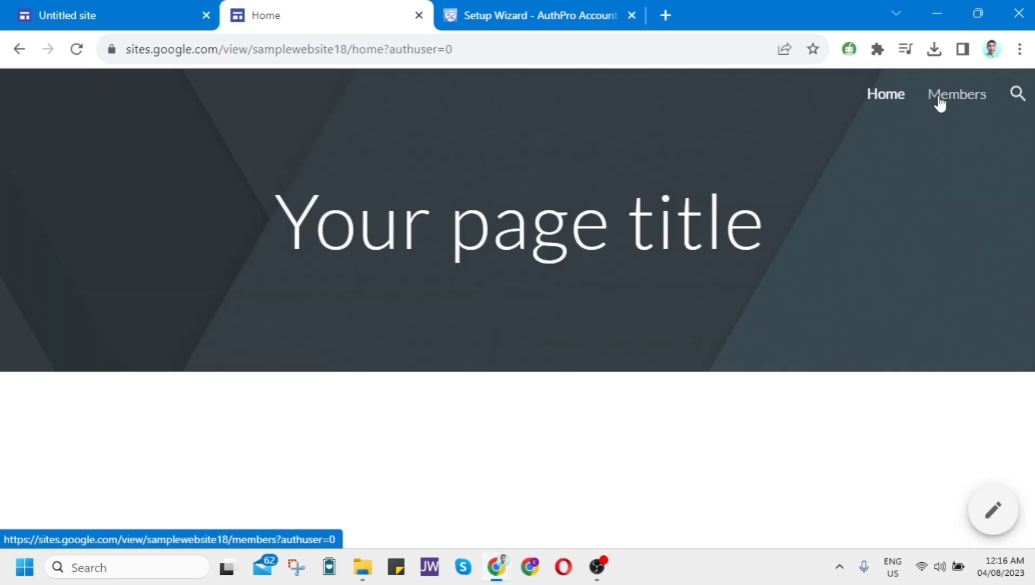
{"action": "left_click", "coordinate": [953, 101]}
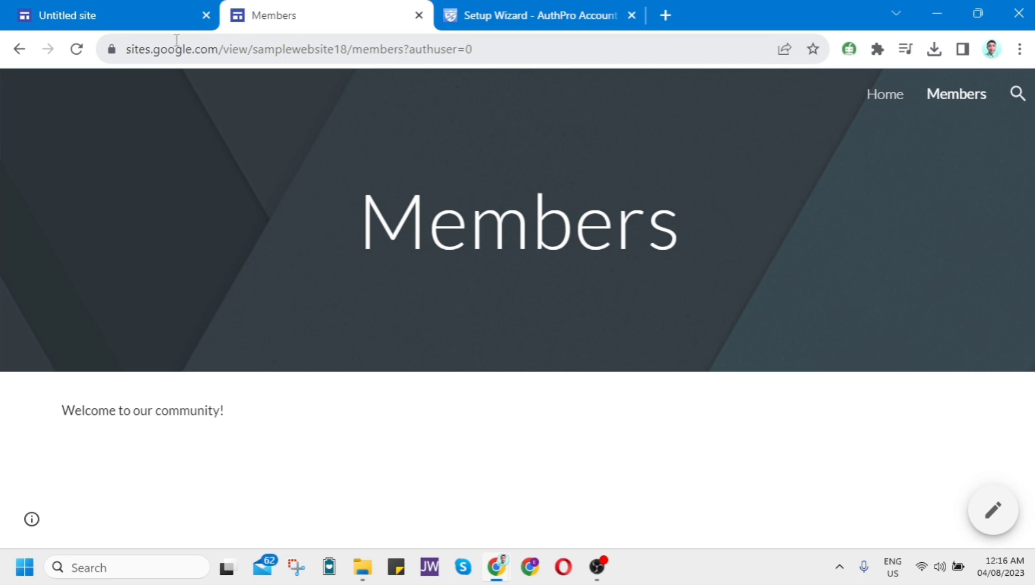
Copy the full Members page address and return to the AuthPro setup wizard
{"action": "left_click_drag", "start_coordinate": [125, 49], "coordinate": [524, 49]}
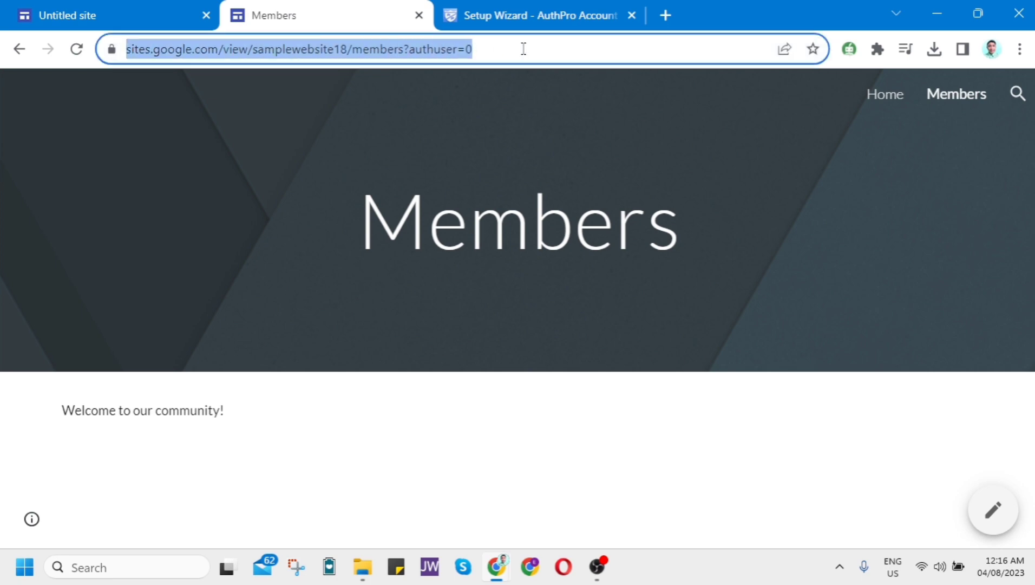
{"action": "right_click", "coordinate": [409, 49]}
{"action": "left_click", "coordinate": [465, 179]}
{"action": "left_click", "coordinate": [472, 10]}
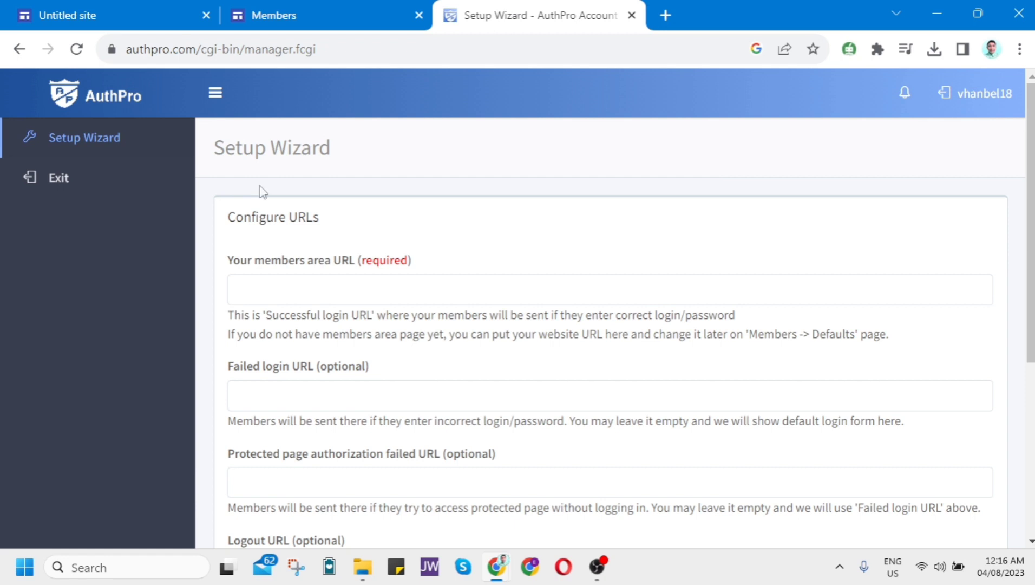
Paste the Members page address into the 'Your members area URL' field
{"action": "right_click", "coordinate": [276, 279]}
{"action": "left_click", "coordinate": [343, 200]}
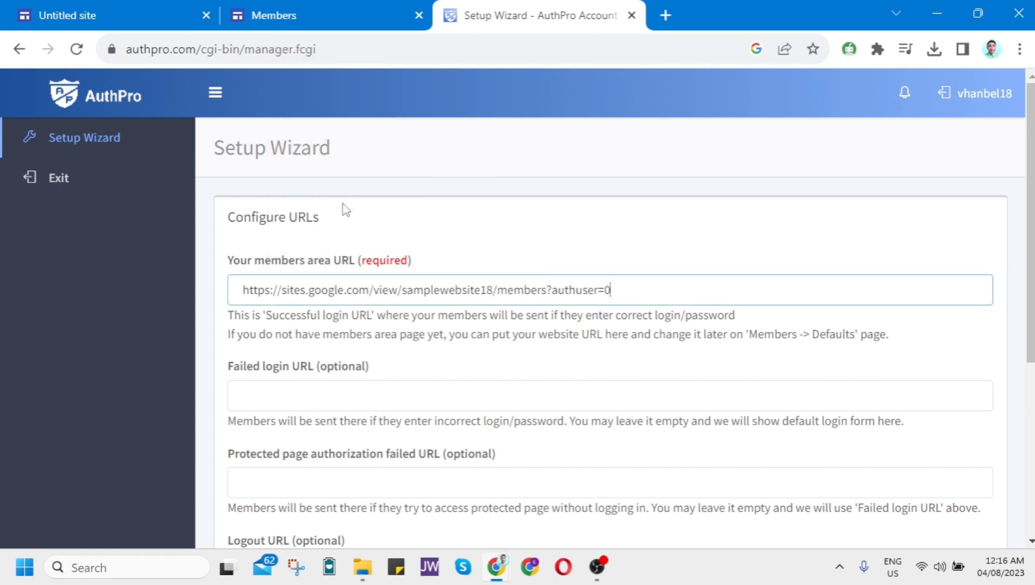
{"action": "left_click", "coordinate": [549, 391]}
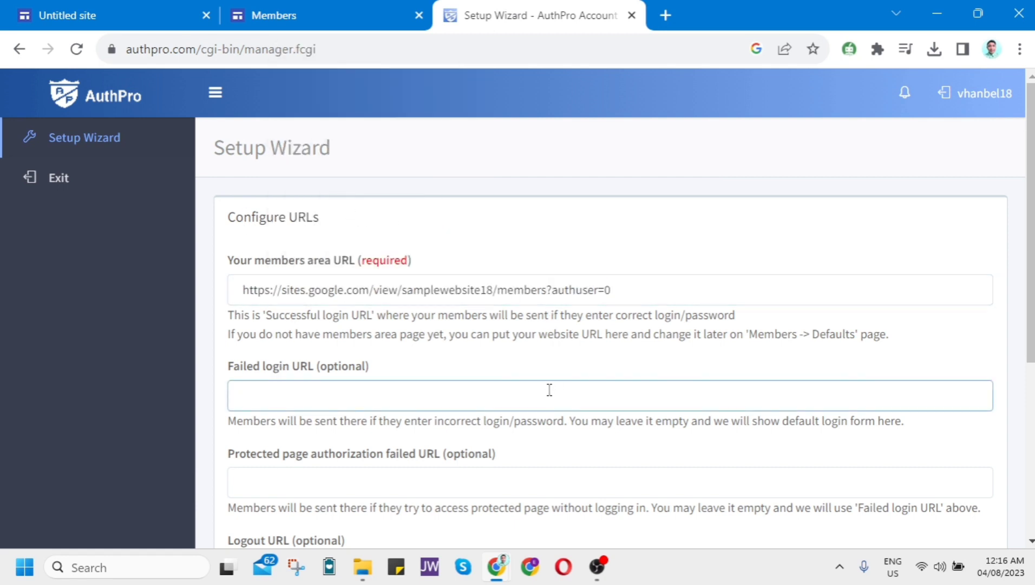
Leave the failed login, authorization failed and logout URLs empty and continue the wizard
{"action": "scroll", "coordinate": [563, 390], "scroll_direction": "down", "scroll_amount": 3}
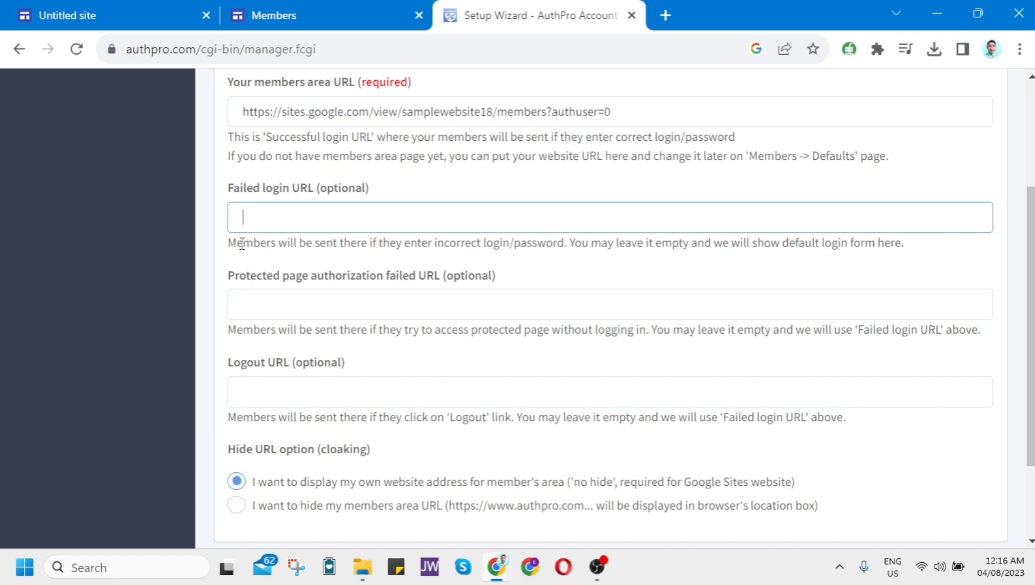
{"action": "left_click_drag", "start_coordinate": [237, 242], "coordinate": [358, 265]}
{"action": "left_click", "coordinate": [369, 253]}
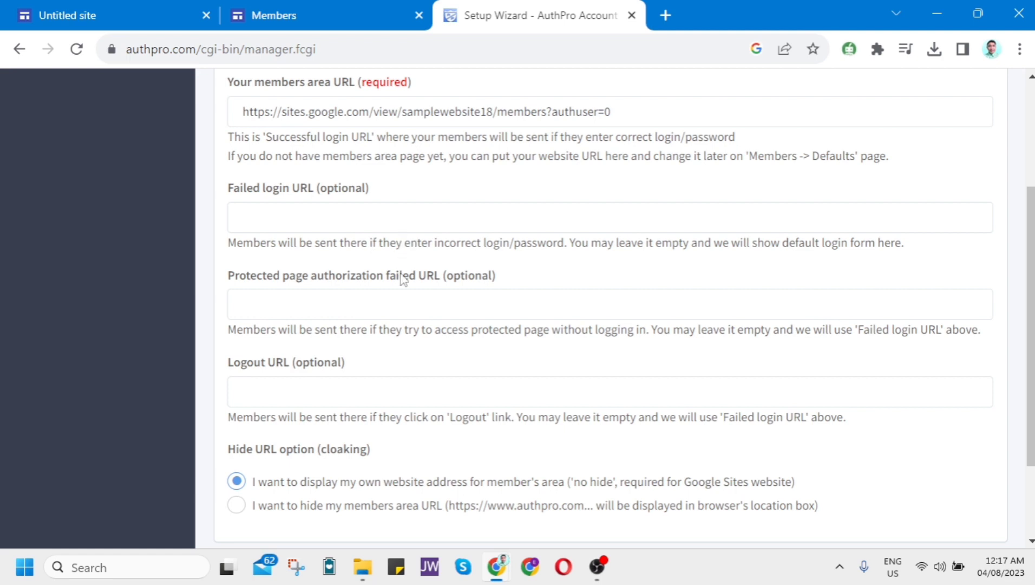
{"action": "left_click", "coordinate": [381, 301]}
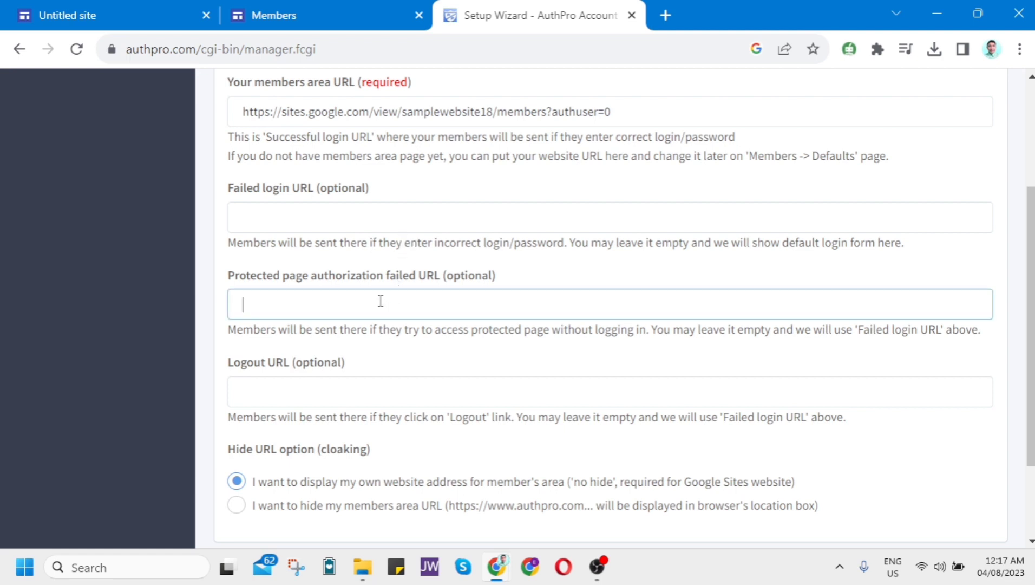
{"action": "scroll", "coordinate": [508, 379], "scroll_direction": "down", "scroll_amount": 2}
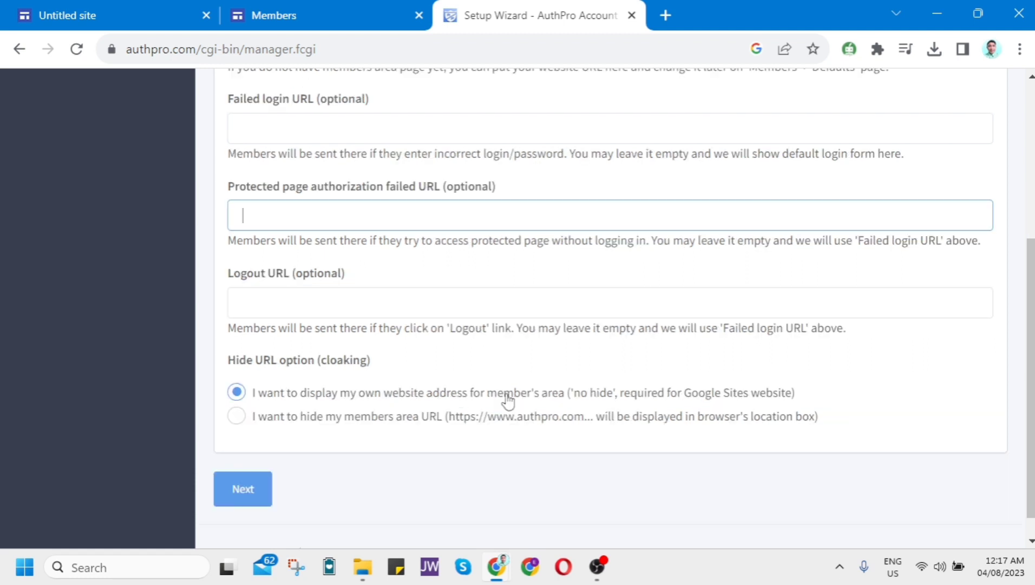
{"action": "left_click", "coordinate": [377, 301]}
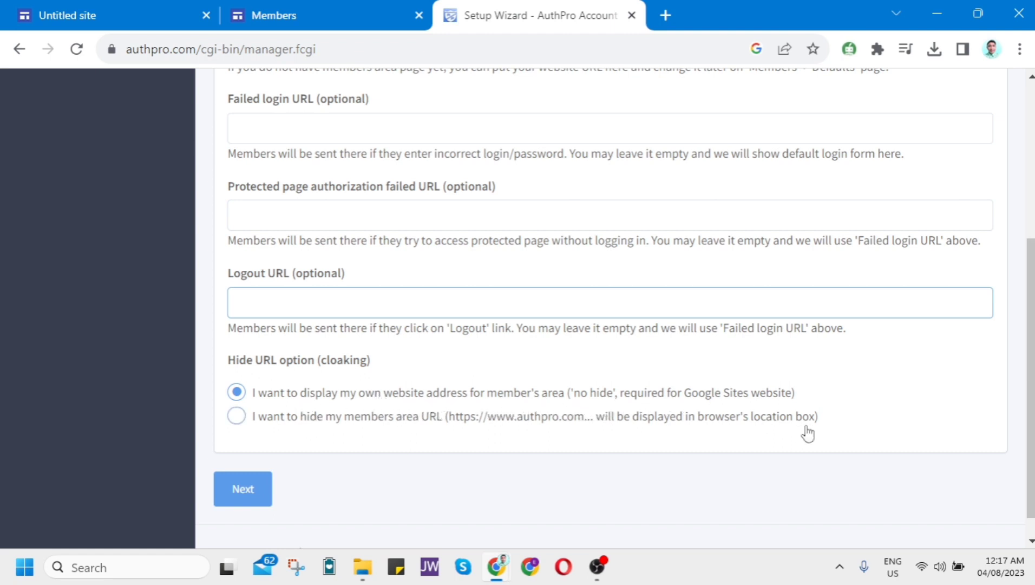
{"action": "left_click", "coordinate": [260, 502]}
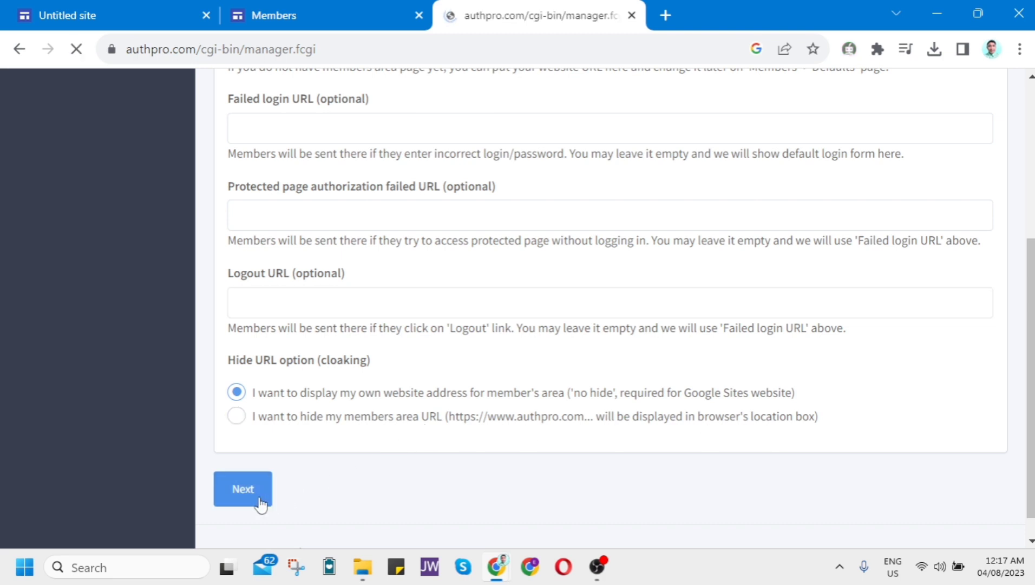
Add a test member with username 'admin', a password and an e-mail address, then continue
{"action": "scroll", "coordinate": [421, 431], "scroll_direction": "down", "scroll_amount": 2}
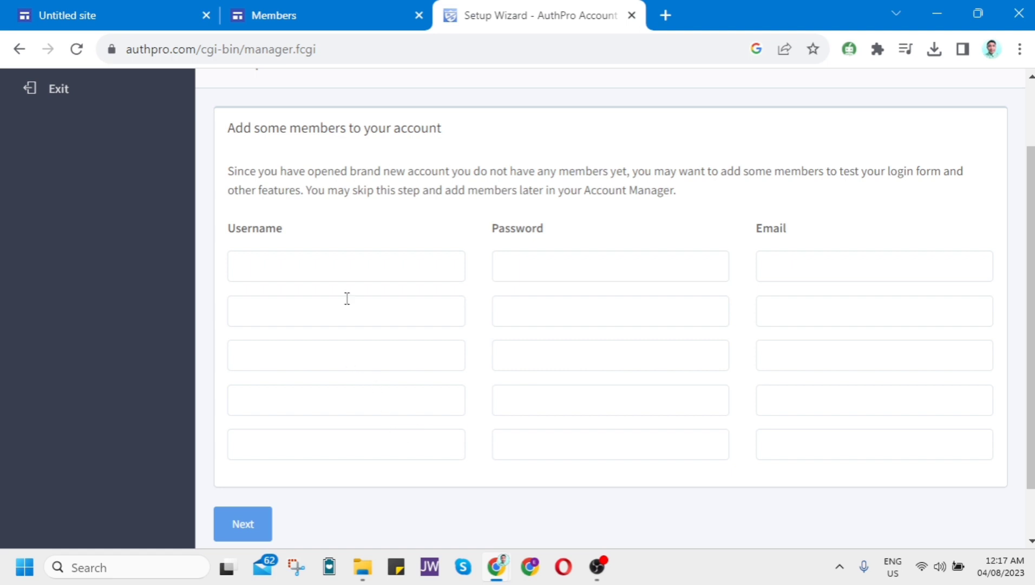
{"action": "left_click", "coordinate": [354, 273]}
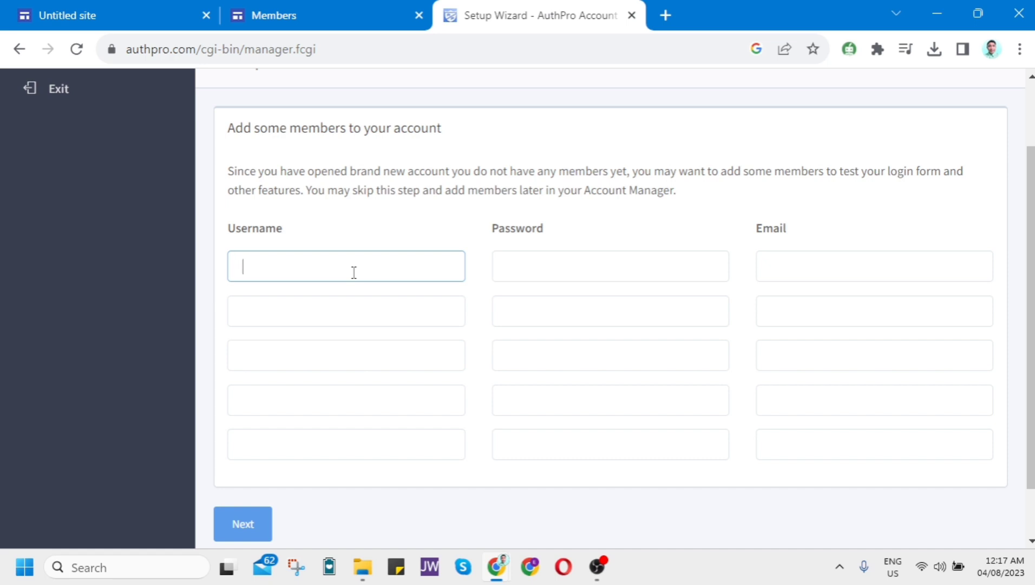
{"action": "type", "text": "V"}
{"action": "key", "text": "Tab"}
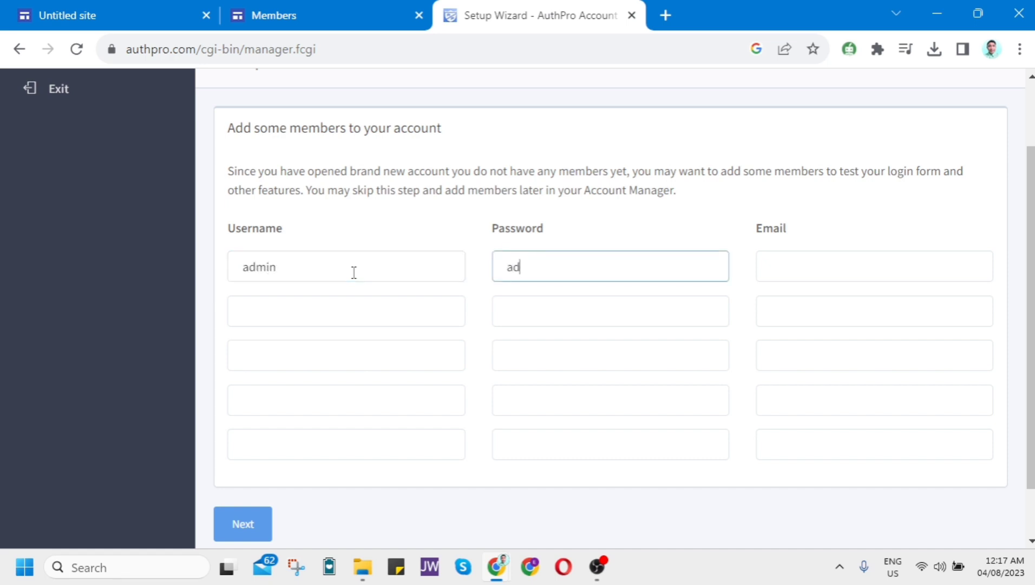
{"action": "left_click", "coordinate": [837, 261]}
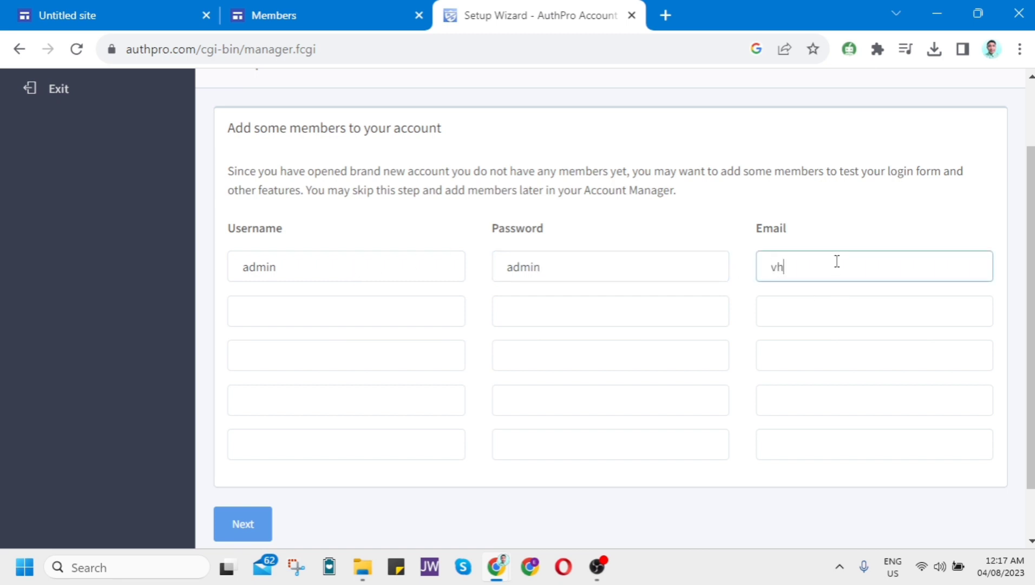
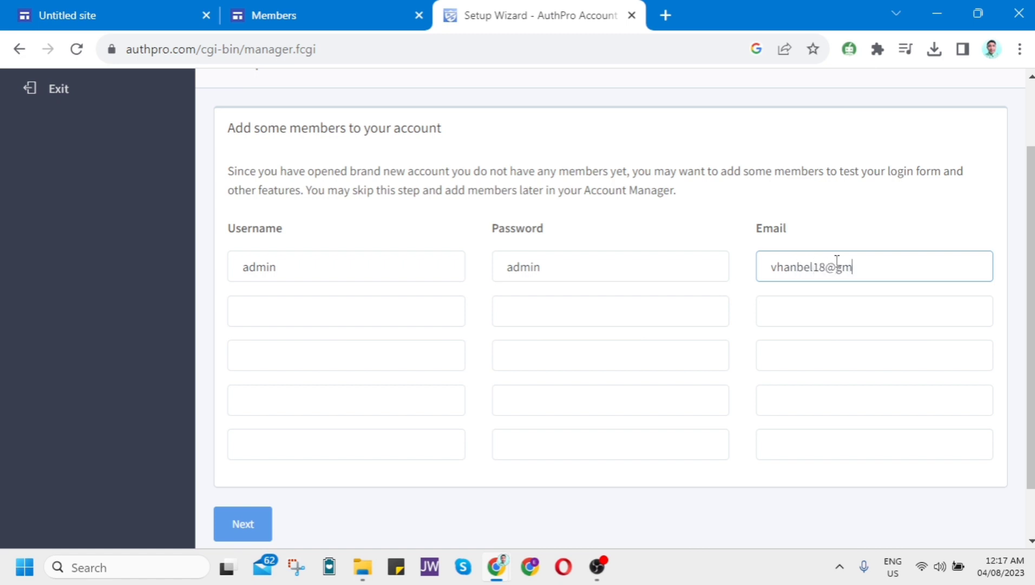
{"action": "left_click", "coordinate": [250, 523]}
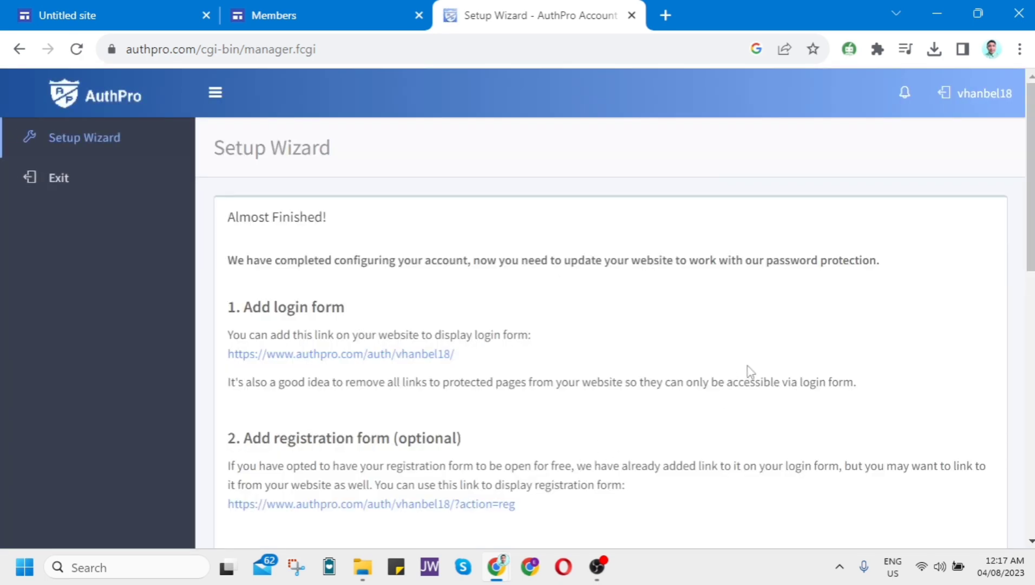
Scroll down to section 5, 'Protect your member's area pages', and review its instructions
{"action": "scroll", "coordinate": [748, 370], "scroll_direction": "down", "scroll_amount": 2}
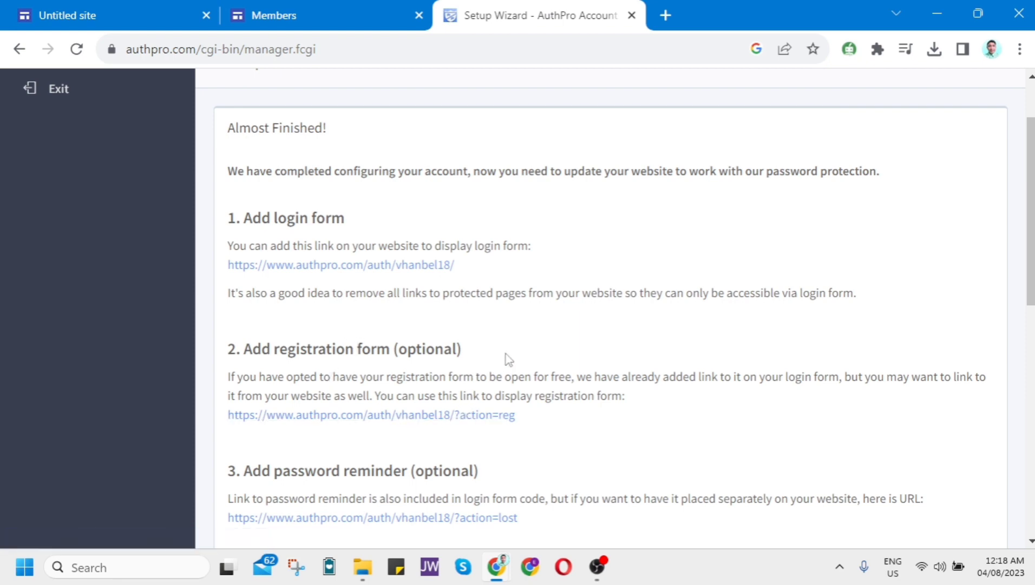
{"action": "scroll", "coordinate": [515, 400], "scroll_direction": "down", "scroll_amount": 2}
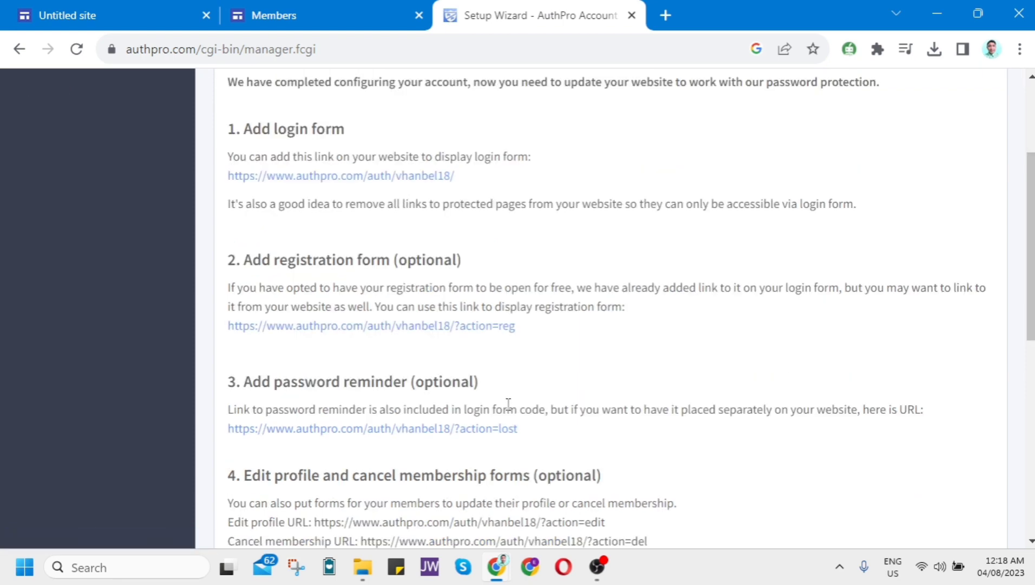
{"action": "scroll", "coordinate": [509, 403], "scroll_direction": "down", "scroll_amount": 2}
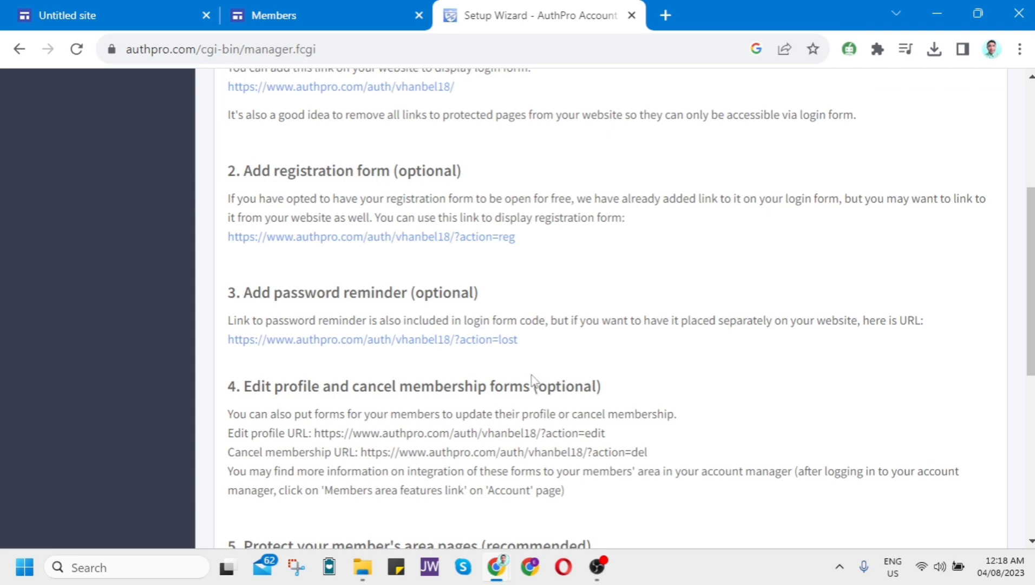
{"action": "scroll", "coordinate": [531, 379], "scroll_direction": "down", "scroll_amount": 4}
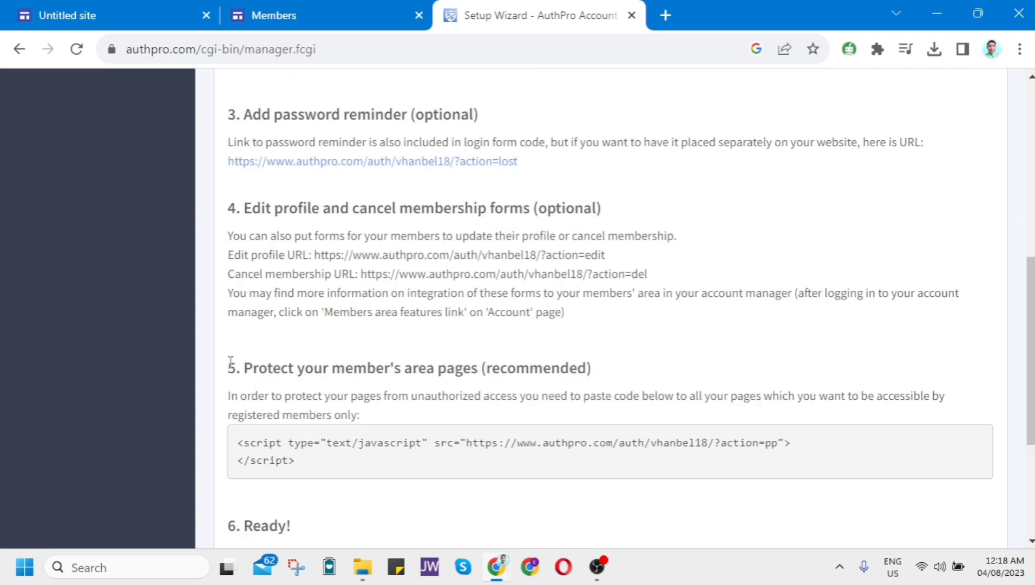
{"action": "left_click_drag", "start_coordinate": [250, 371], "coordinate": [645, 363]}
{"action": "left_click", "coordinate": [646, 364]}
{"action": "left_click_drag", "start_coordinate": [234, 396], "coordinate": [406, 418]}
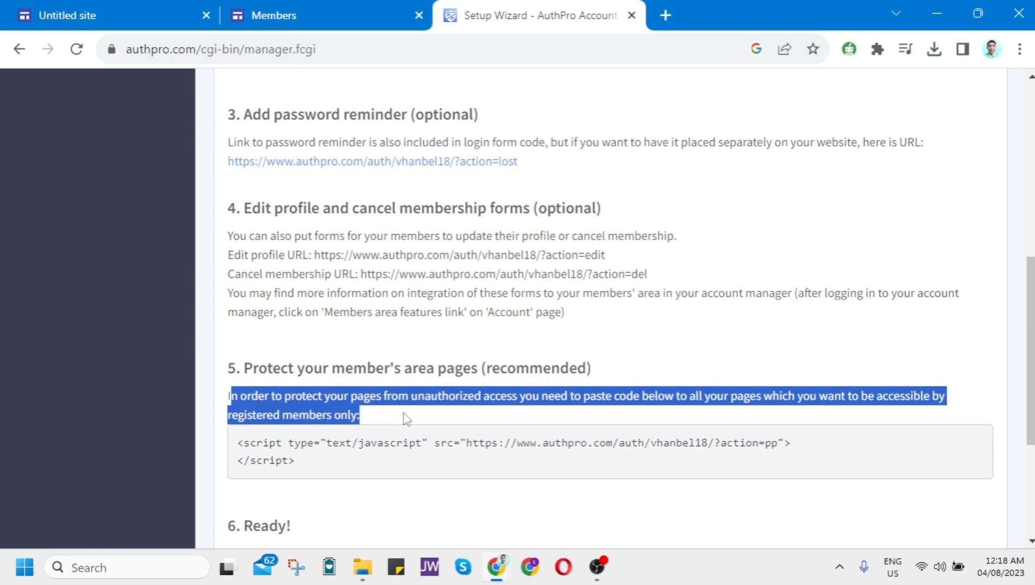
{"action": "left_click_drag", "start_coordinate": [308, 460], "coordinate": [239, 442]}
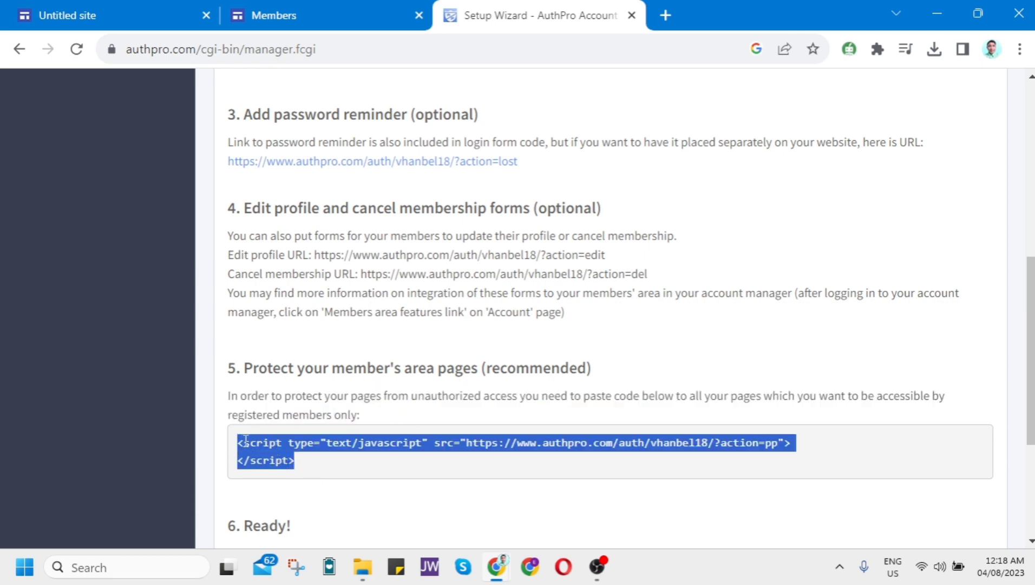
Copy the page protection script and return to the Google Sites editor
{"action": "right_click", "coordinate": [244, 441]}
{"action": "left_click", "coordinate": [284, 282]}
{"action": "left_click", "coordinate": [182, 11]}
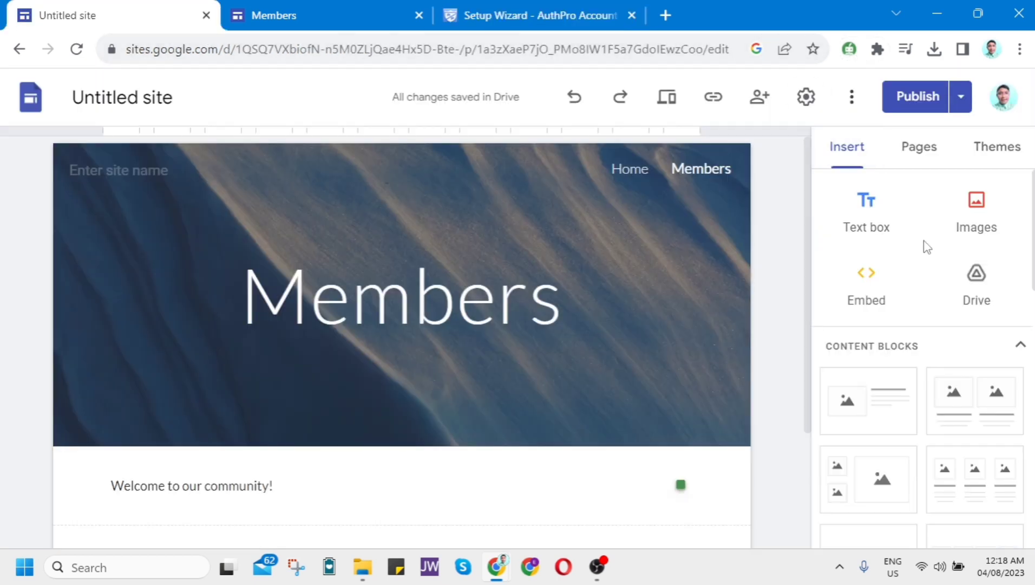
Embed the copied AuthPro protection script as embed code on the Members page
{"action": "left_click", "coordinate": [866, 290]}
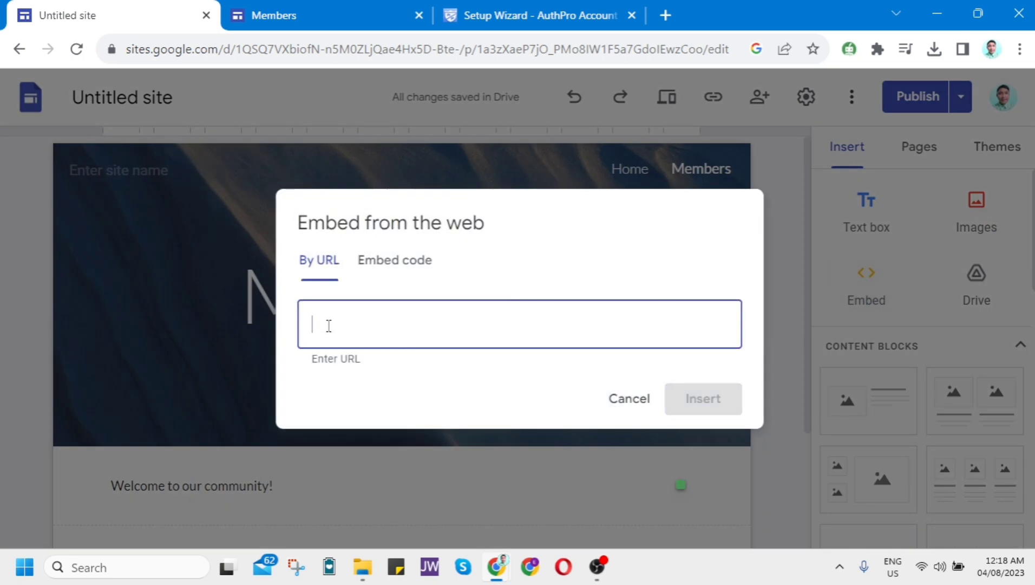
{"action": "left_click", "coordinate": [395, 286]}
{"action": "right_click", "coordinate": [363, 309]}
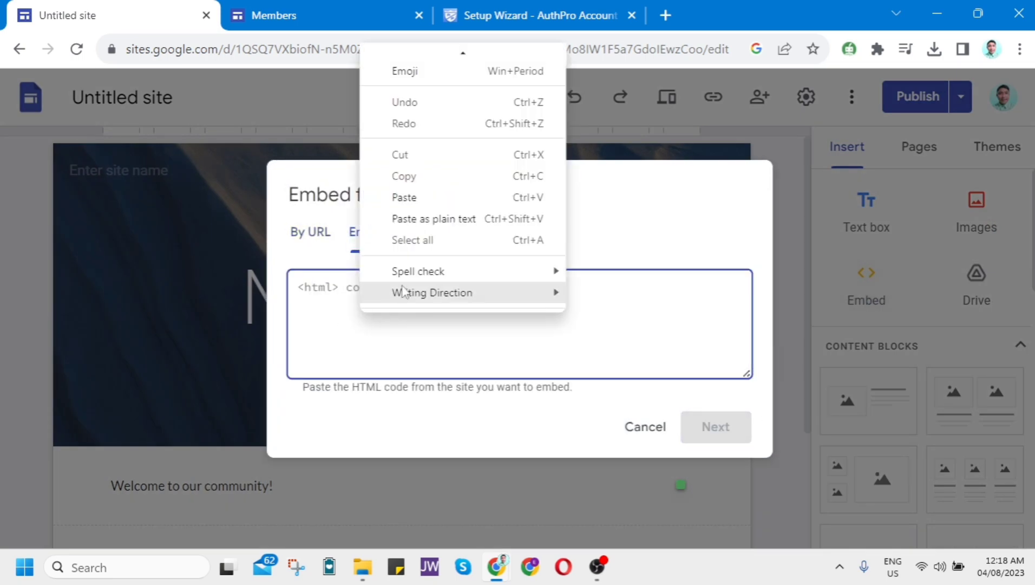
{"action": "left_click", "coordinate": [424, 196]}
{"action": "left_click", "coordinate": [702, 425]}
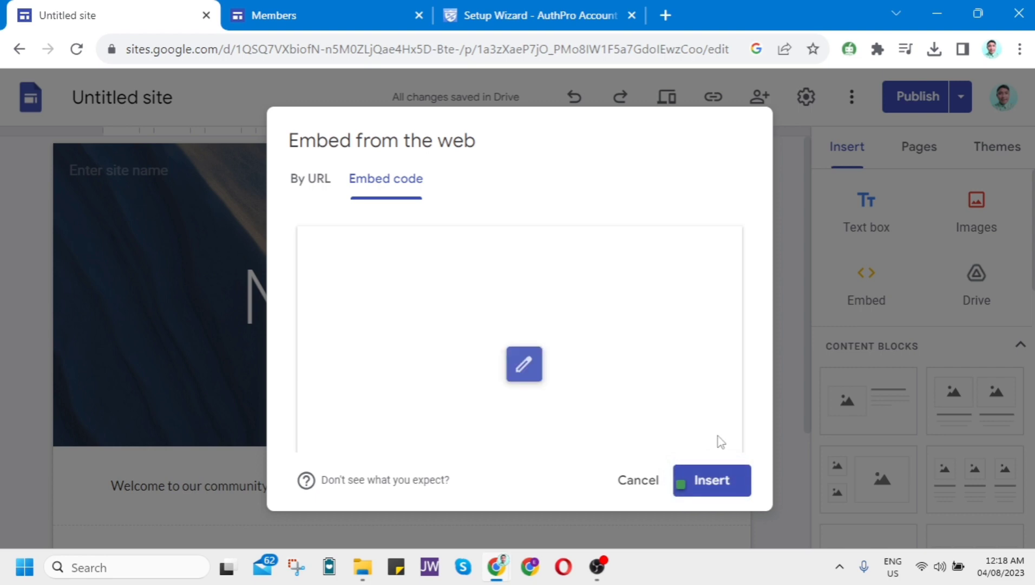
{"action": "left_click", "coordinate": [721, 483]}
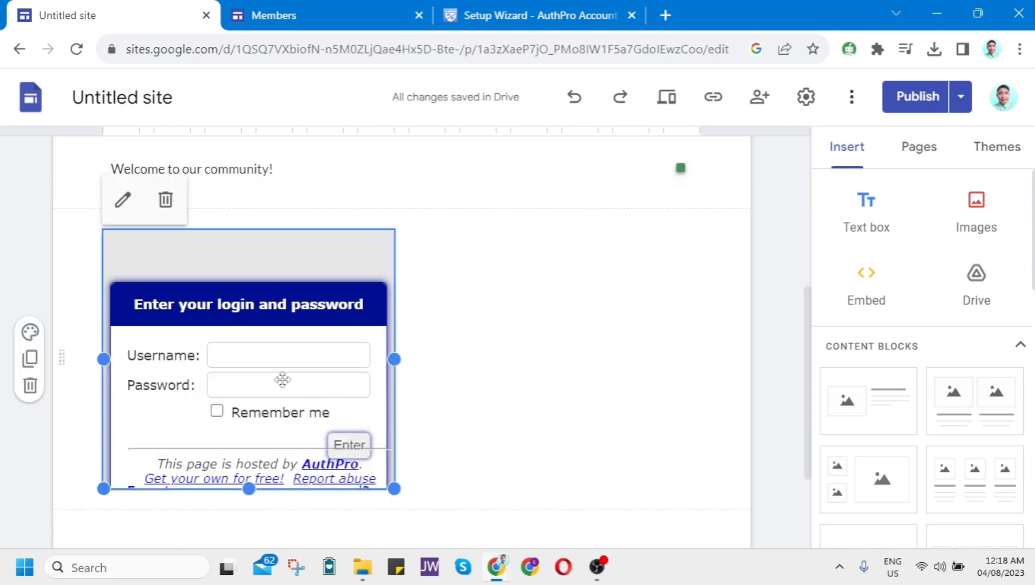
Move the login form embed under the banner, above the welcome text, and publish
{"action": "left_click_drag", "start_coordinate": [282, 377], "coordinate": [395, 222]}
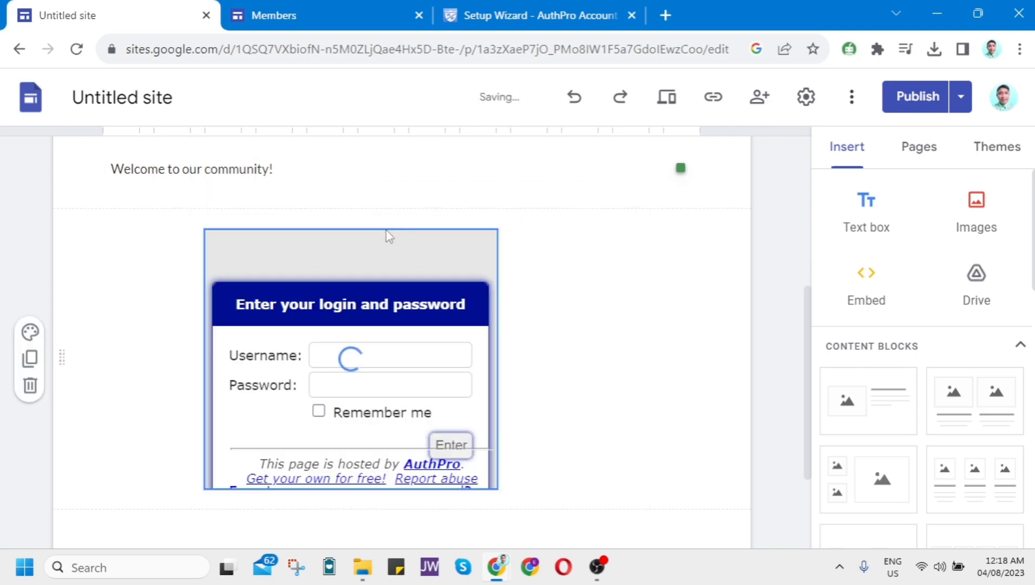
{"action": "scroll", "coordinate": [595, 337], "scroll_direction": "up", "scroll_amount": 2}
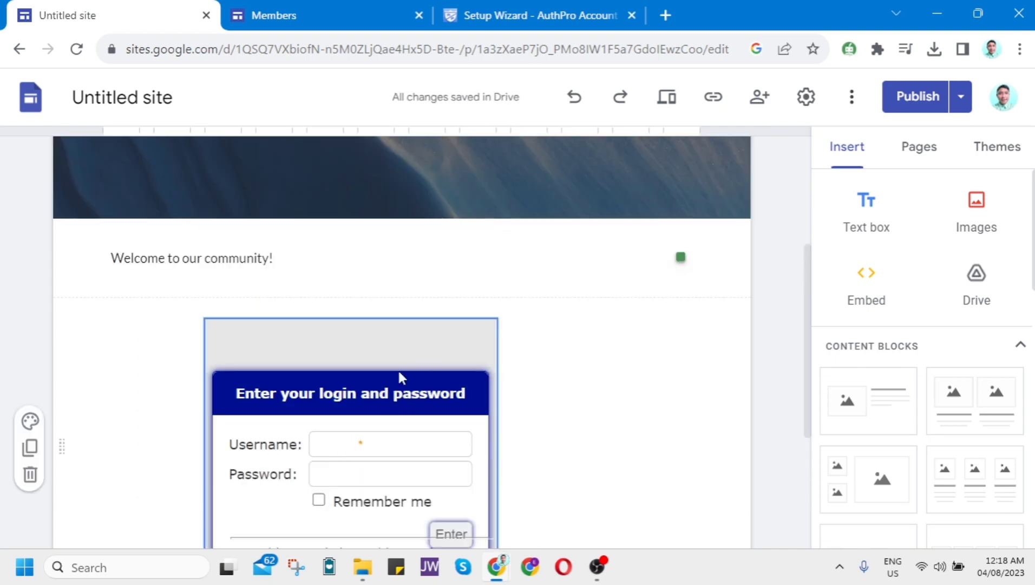
{"action": "left_click_drag", "start_coordinate": [399, 370], "coordinate": [378, 230]}
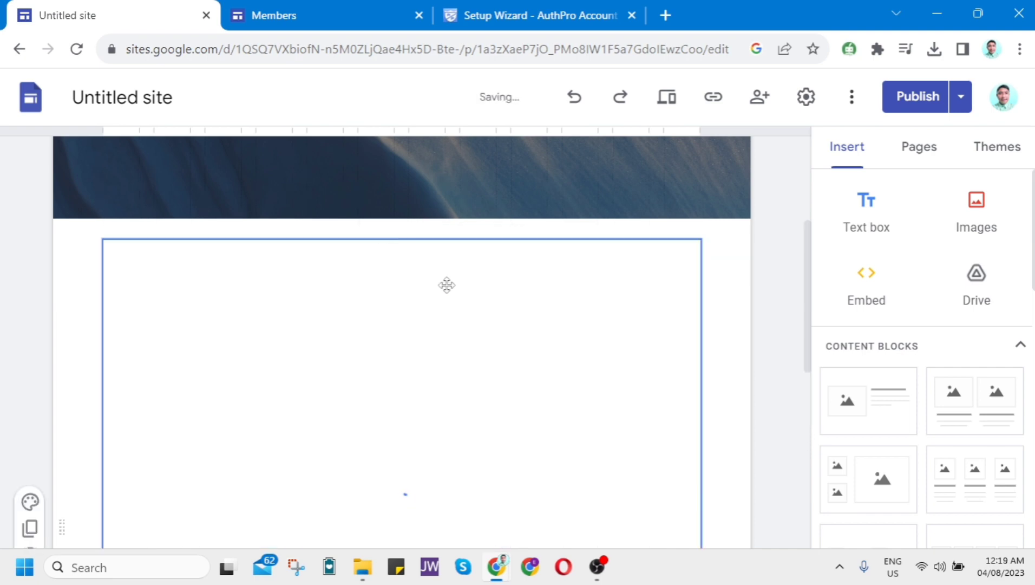
{"action": "scroll", "coordinate": [590, 401], "scroll_direction": "down", "scroll_amount": 2}
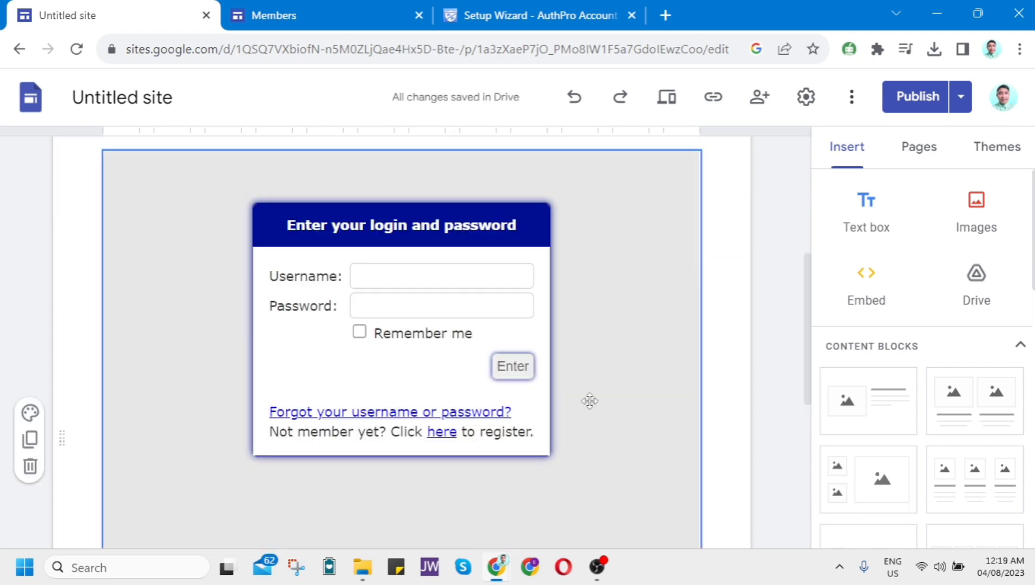
{"action": "left_click", "coordinate": [918, 97]}
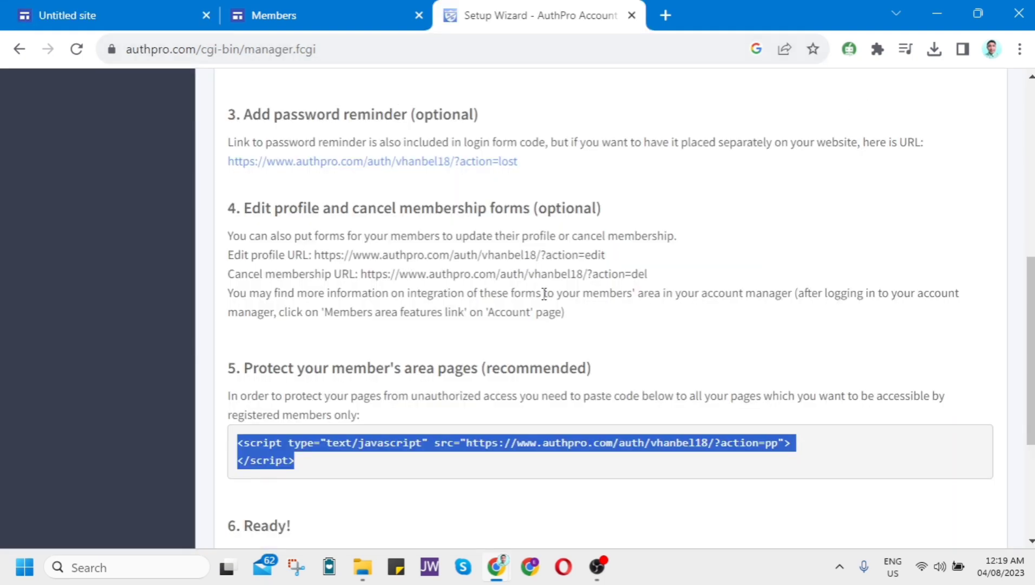
{"action": "scroll", "coordinate": [447, 405], "scroll_direction": "down", "scroll_amount": 5}
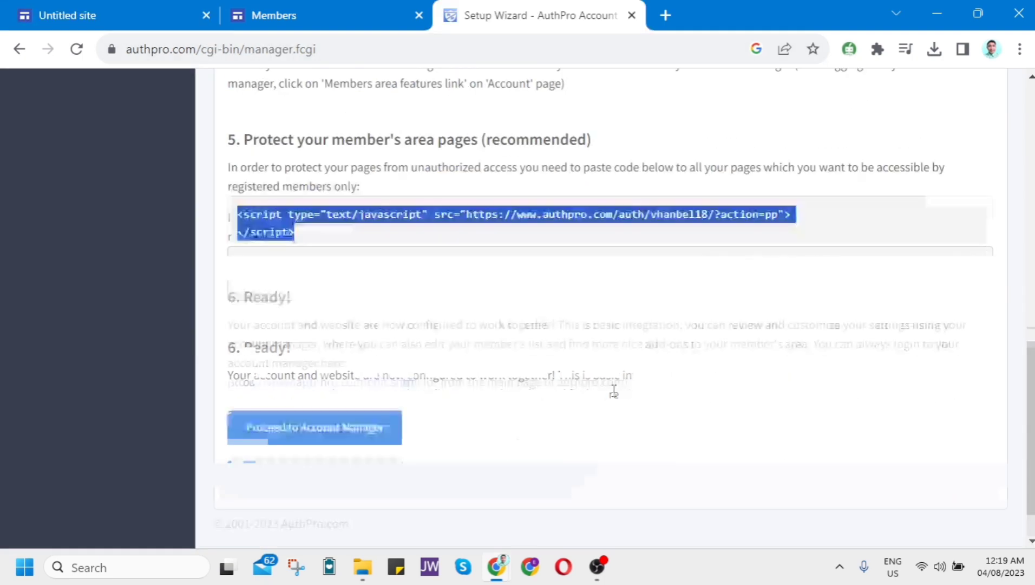
Proceed to the AuthPro Account Manager, then view the published Members page with its login form
{"action": "left_click", "coordinate": [351, 431]}
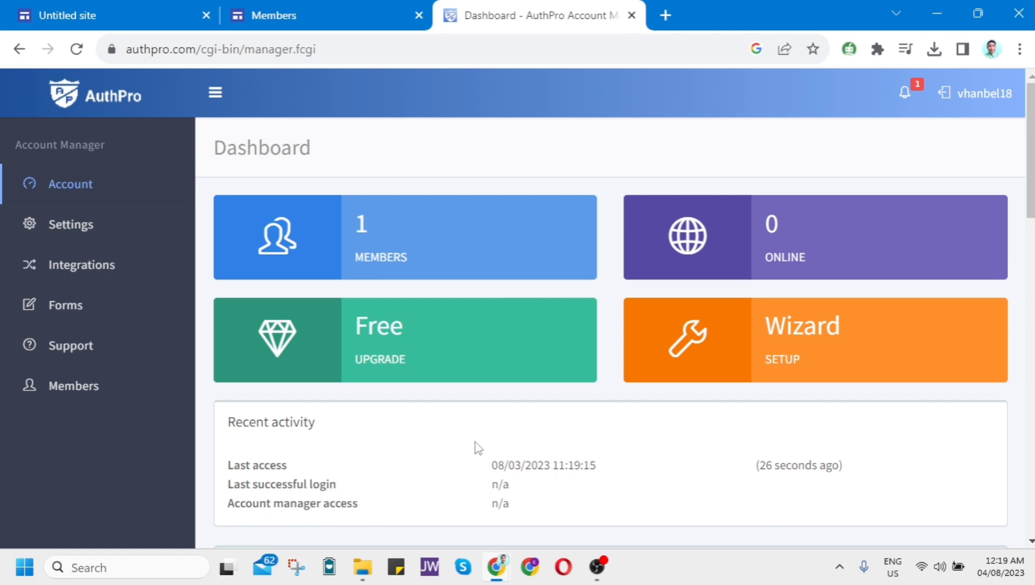
{"action": "left_click", "coordinate": [122, 7]}
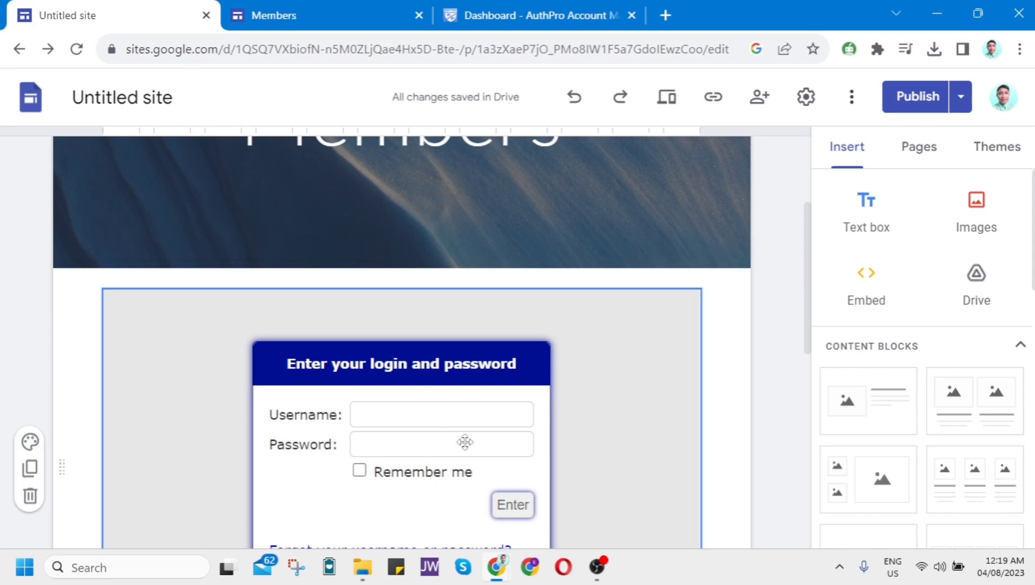
{"action": "scroll", "coordinate": [458, 370], "scroll_direction": "down", "scroll_amount": 2}
{"action": "left_click", "coordinate": [418, 321]}
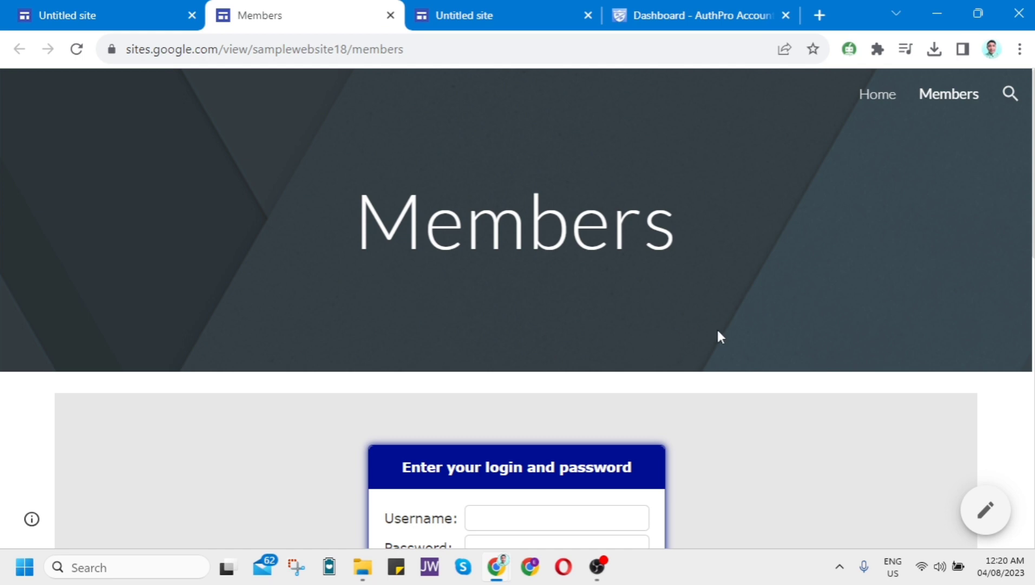
Submit a test login on the embedded form as 'admin' with the test member's password
{"action": "left_click", "coordinate": [379, 50]}
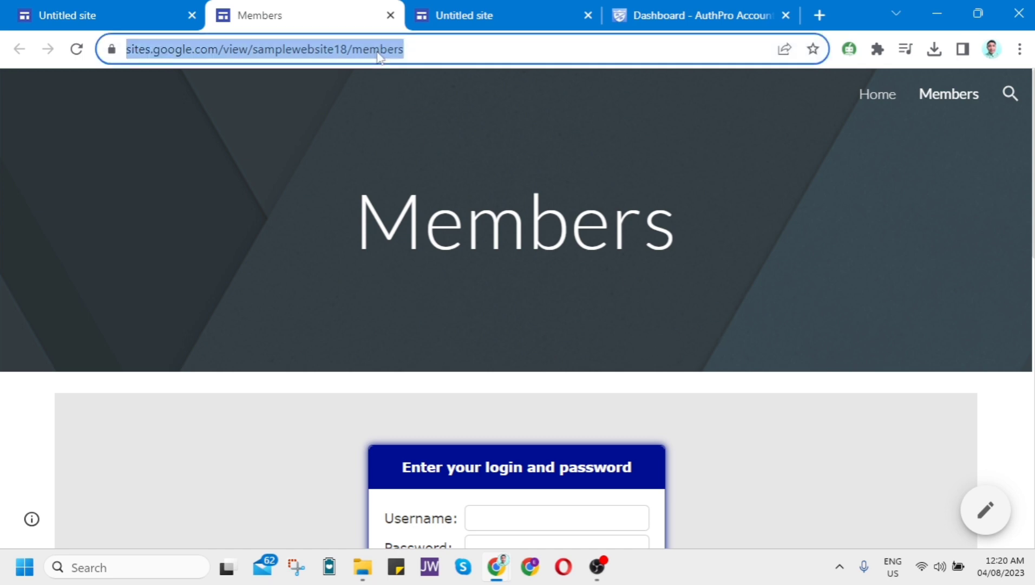
{"action": "left_click", "coordinate": [719, 292]}
{"action": "scroll", "coordinate": [719, 292], "scroll_direction": "down", "scroll_amount": 5}
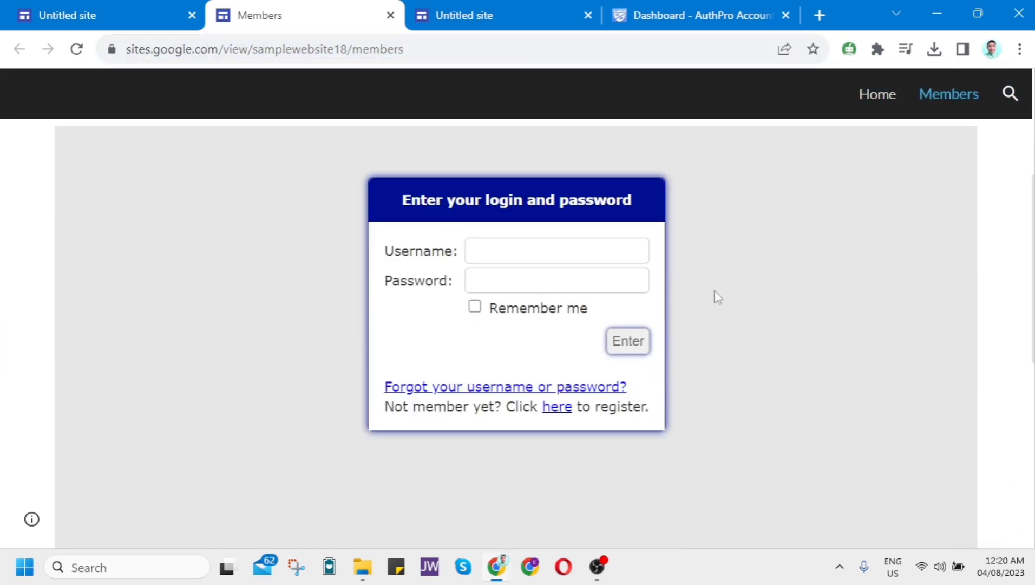
{"action": "left_click", "coordinate": [568, 247]}
{"action": "type", "text": "admin"}
{"action": "left_click", "coordinate": [567, 280]}
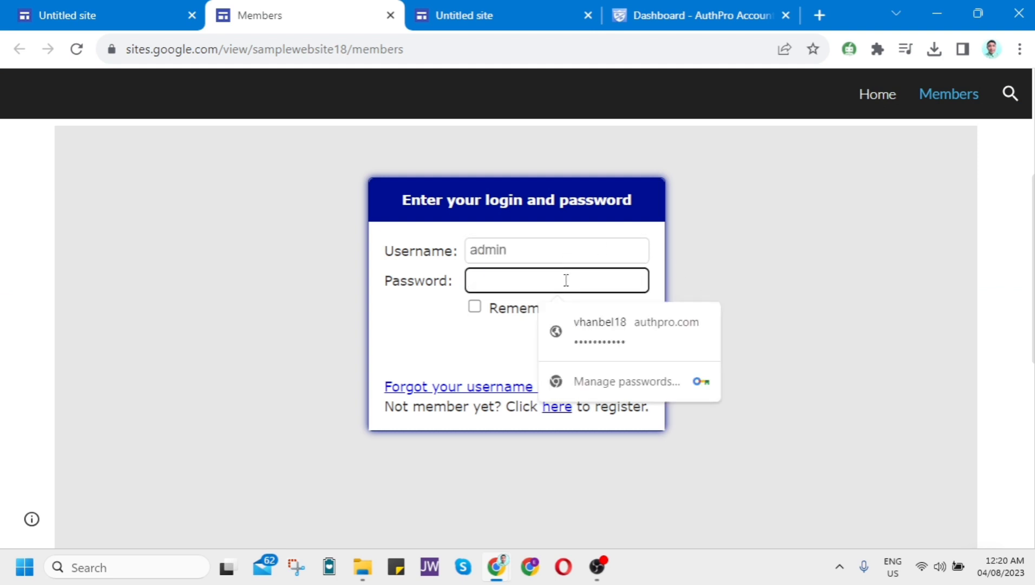
{"action": "type", "text": "•••••"}
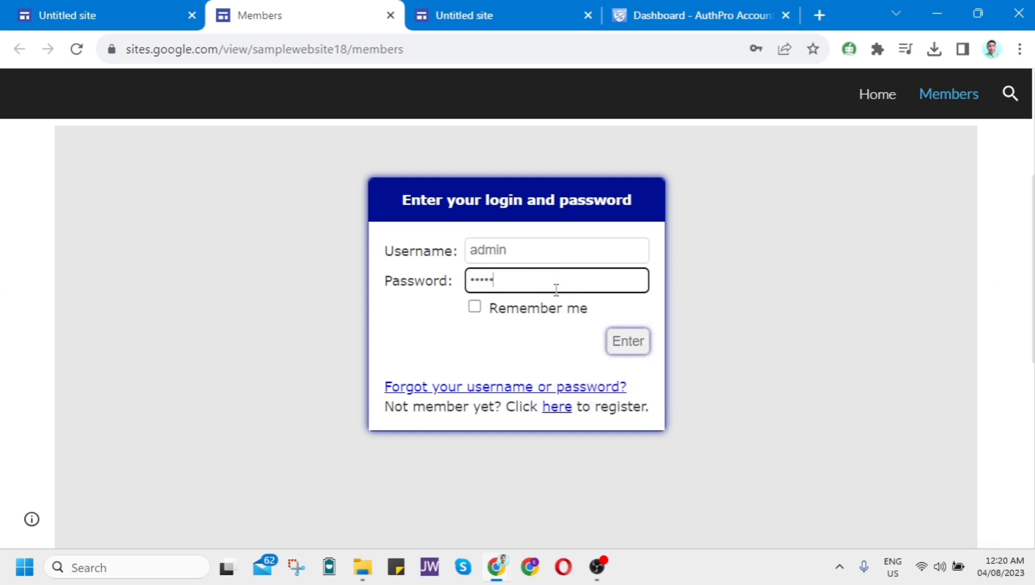
{"action": "left_click", "coordinate": [617, 349]}
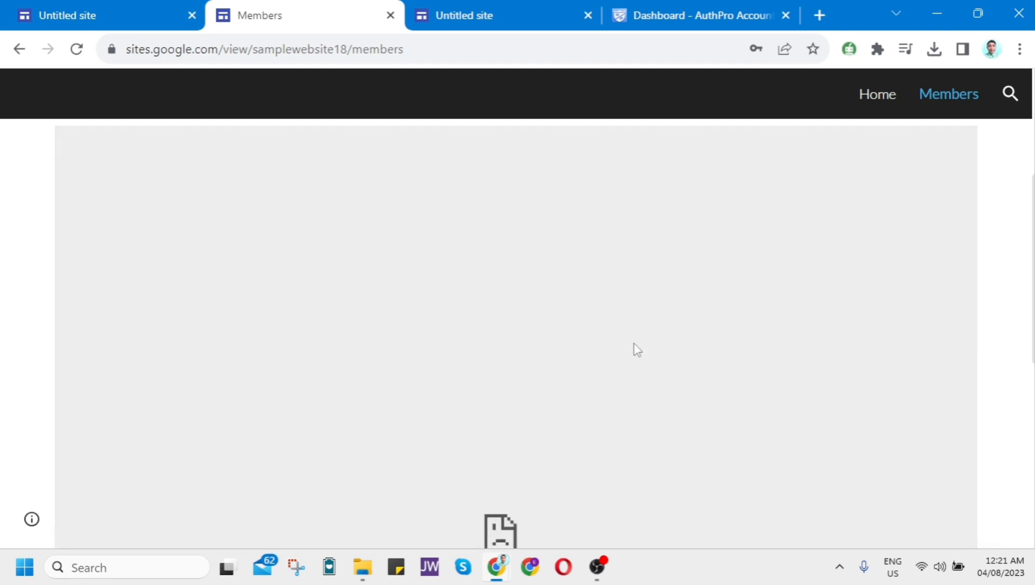
Review the 'refused to connect' result, then switch to the AuthPro dashboard
{"action": "scroll", "coordinate": [635, 379], "scroll_direction": "down", "scroll_amount": 8}
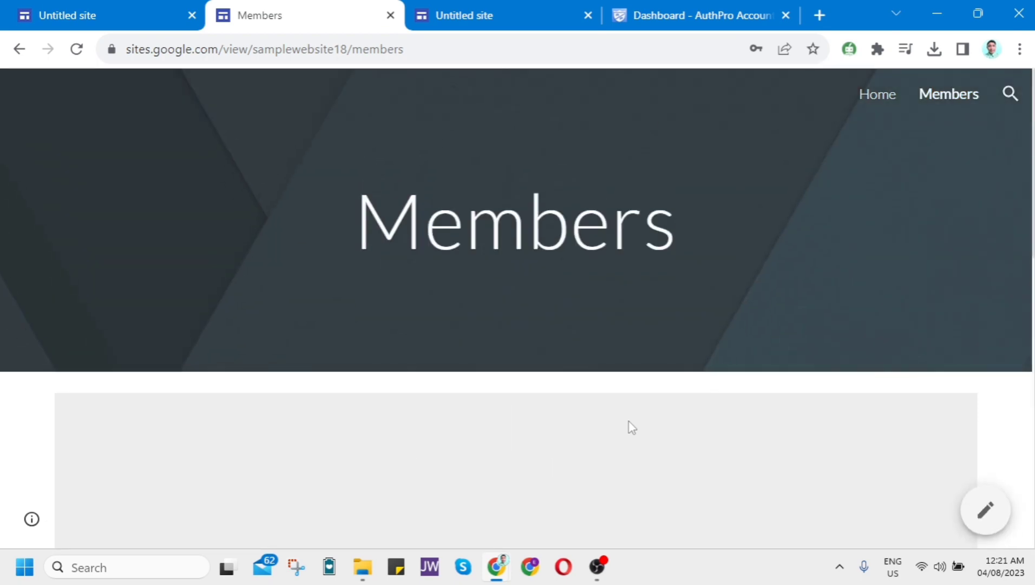
{"action": "scroll", "coordinate": [632, 428], "scroll_direction": "down", "scroll_amount": 5}
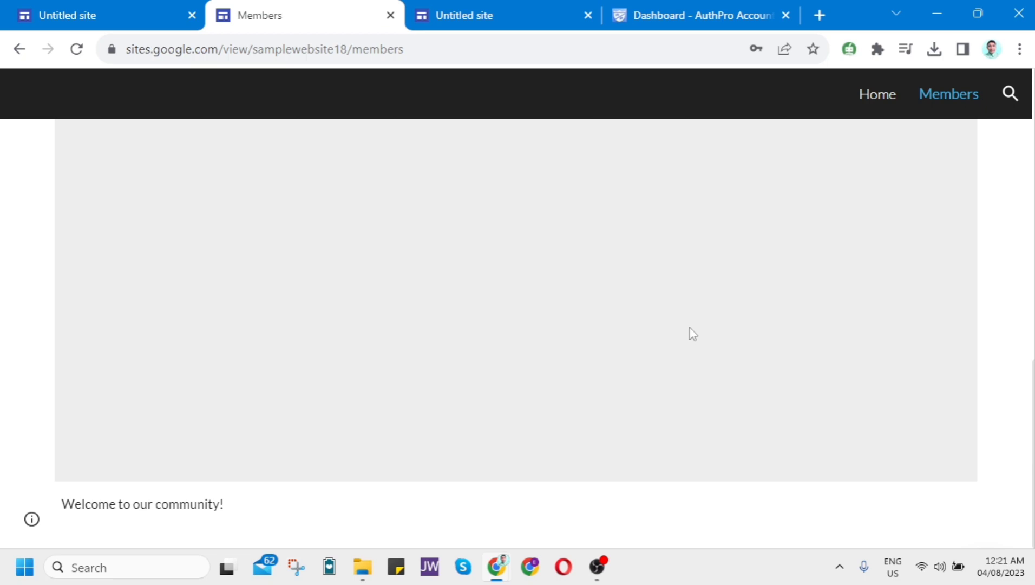
{"action": "left_click", "coordinate": [707, 9]}
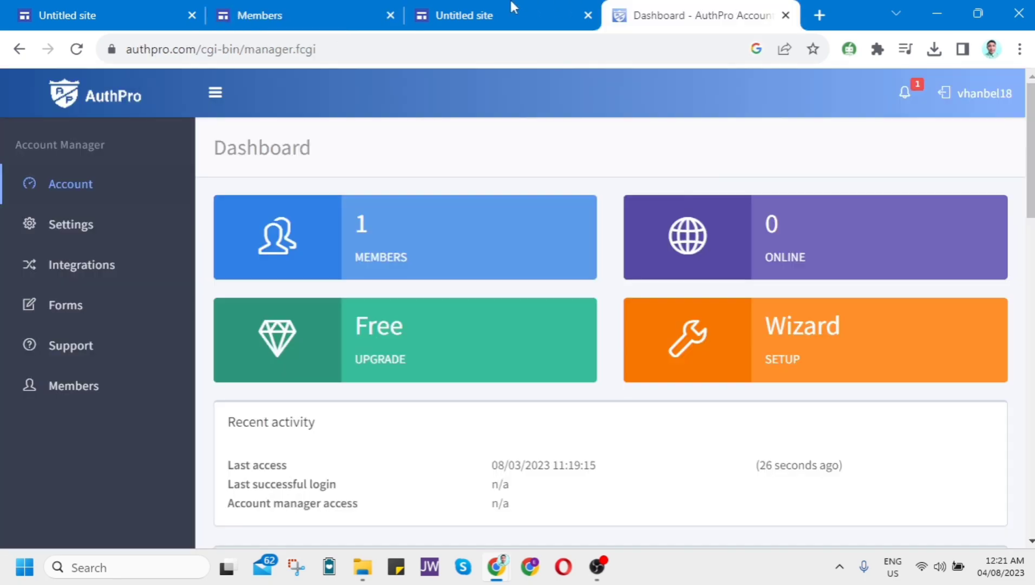
Copy the registration form link from Links and codes and reload the dashboard
{"action": "scroll", "coordinate": [561, 443], "scroll_direction": "down", "scroll_amount": 5}
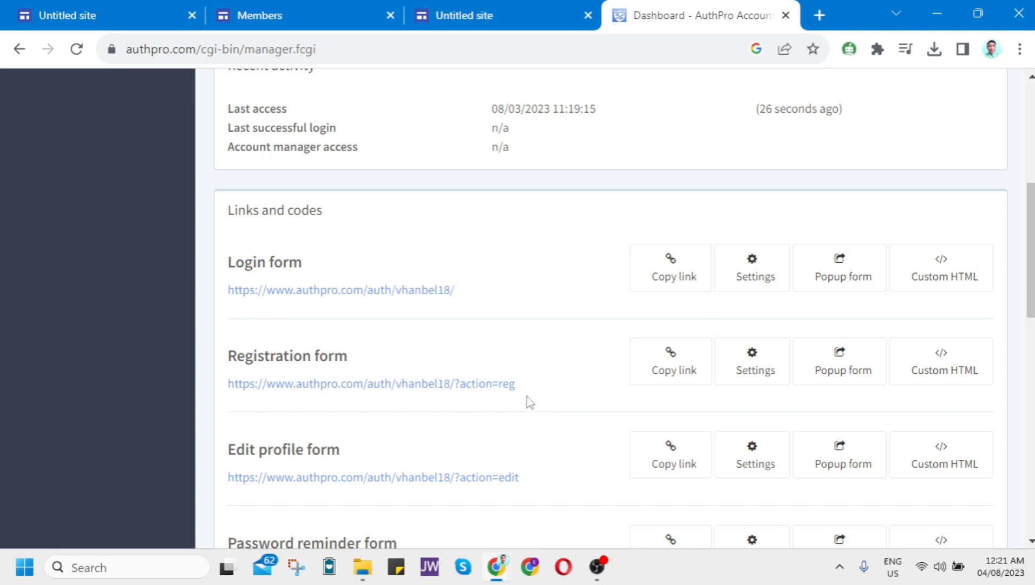
{"action": "left_click", "coordinate": [673, 377]}
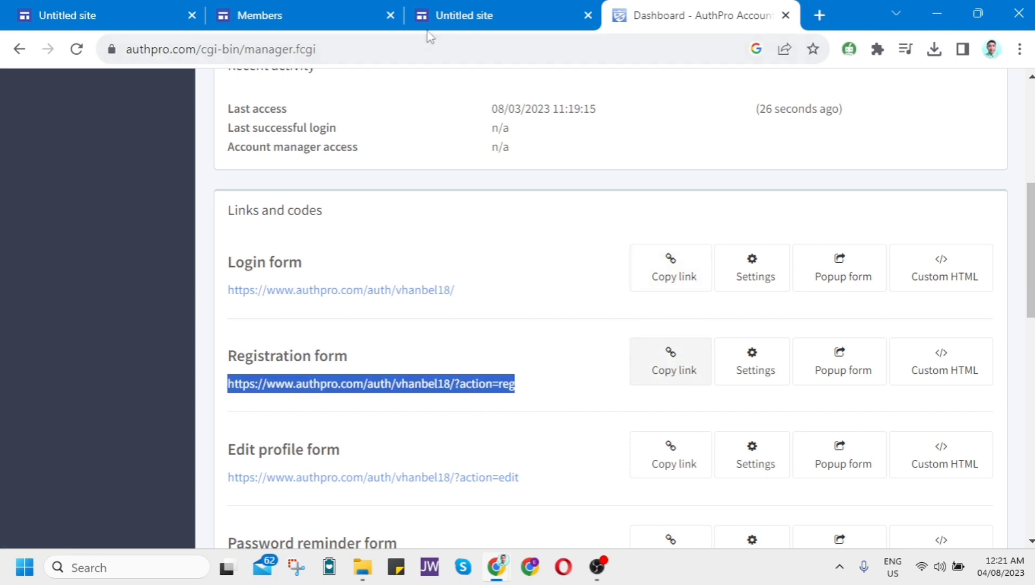
{"action": "key", "text": "F5"}
Confirm Recent activity shows the last successful login at 11:21:02 with 1 member online
{"action": "left_click_drag", "start_coordinate": [490, 467], "coordinate": [842, 466]}
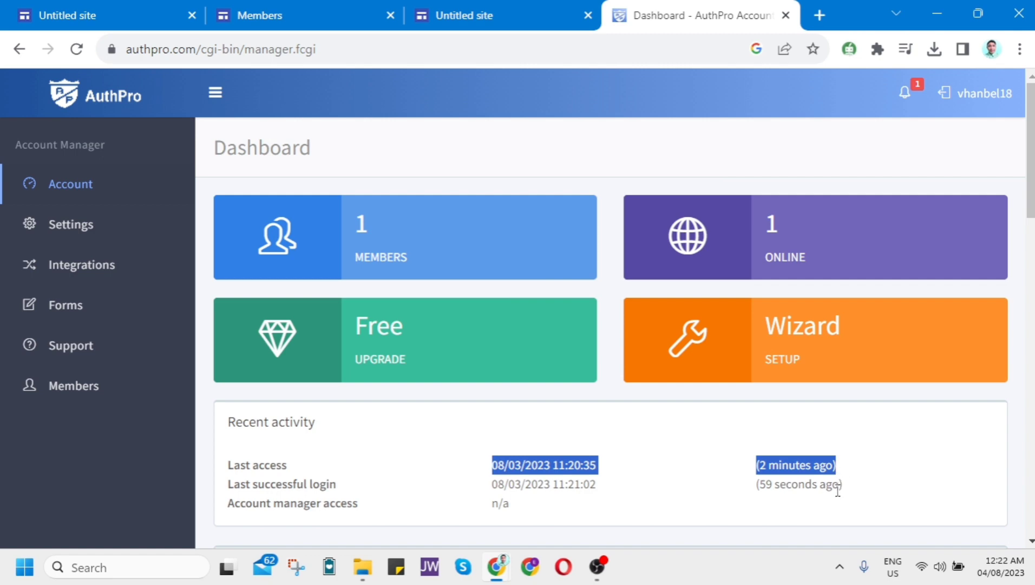
{"action": "scroll", "coordinate": [839, 503], "scroll_direction": "down", "scroll_amount": 5}
{"action": "left_click", "coordinate": [364, 184]}
{"action": "scroll", "coordinate": [447, 300], "scroll_direction": "down", "scroll_amount": 13}
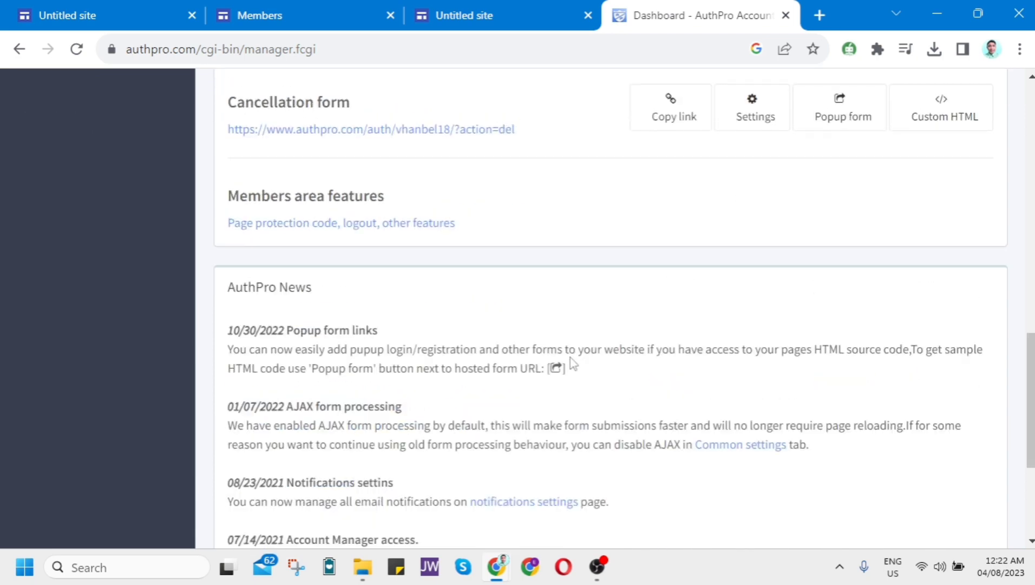
{"action": "scroll", "coordinate": [590, 401], "scroll_direction": "down", "scroll_amount": 1}
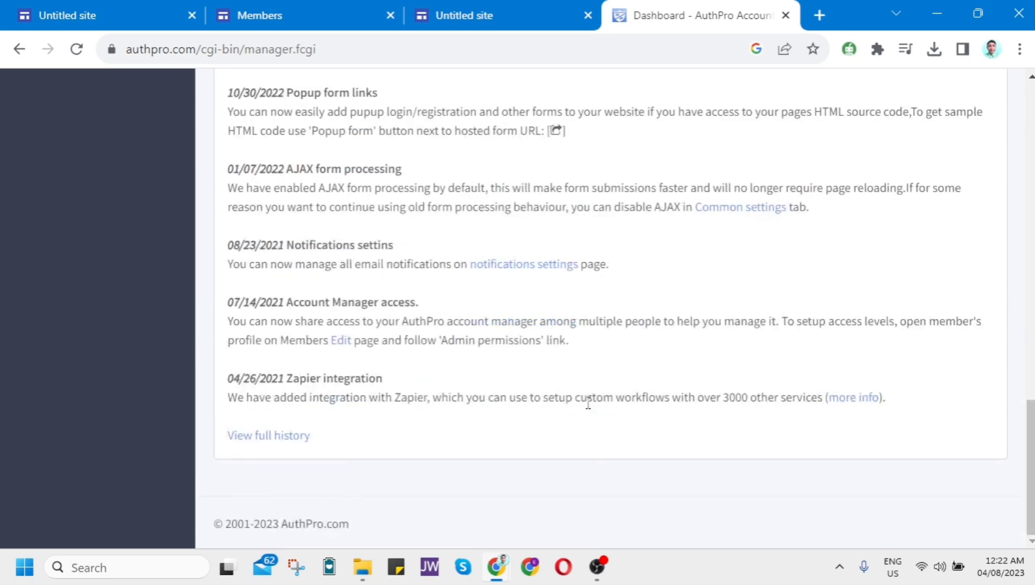
{"action": "scroll", "coordinate": [596, 432], "scroll_direction": "up", "scroll_amount": 20}
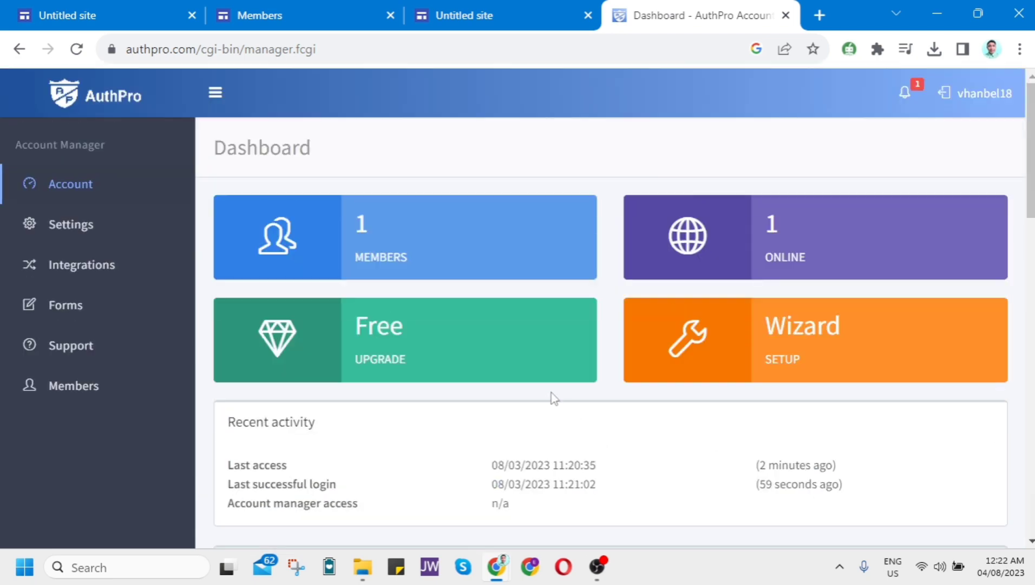